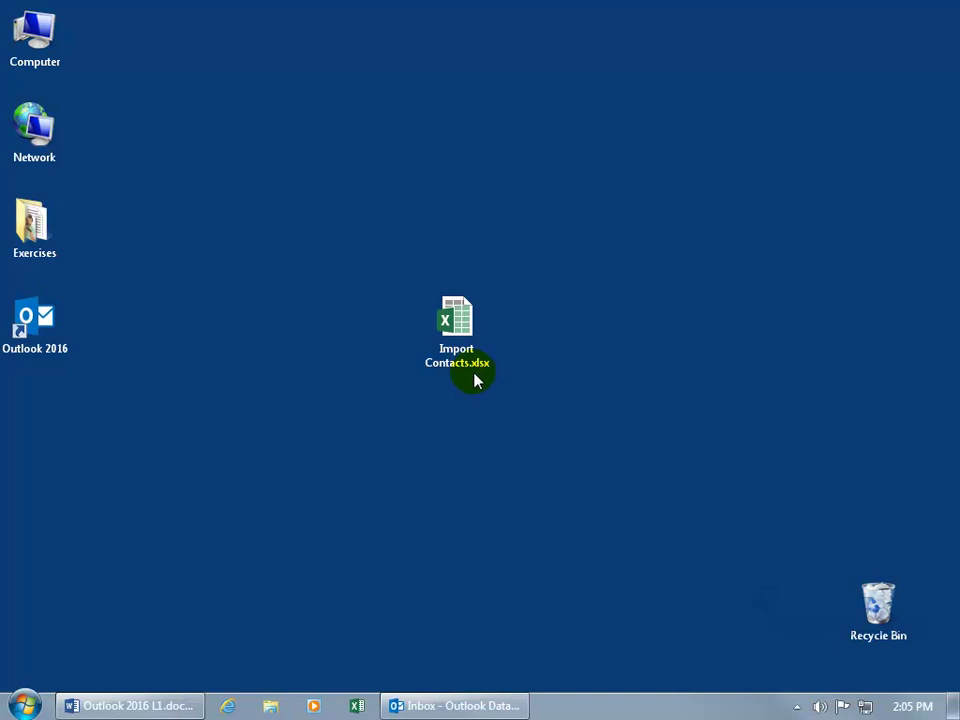
Open Import Contacts.xlsx and save it to the Desktop as Import Contacts.csv in CSV (Comma delimited) format, accepting the possible feature loss
double_click(469, 352)
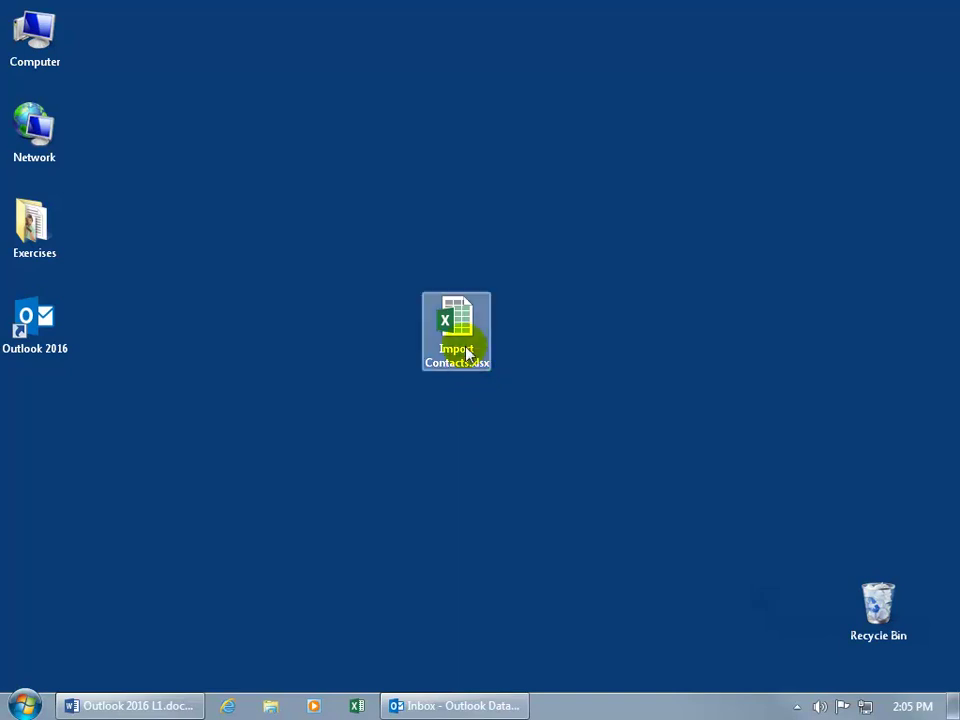
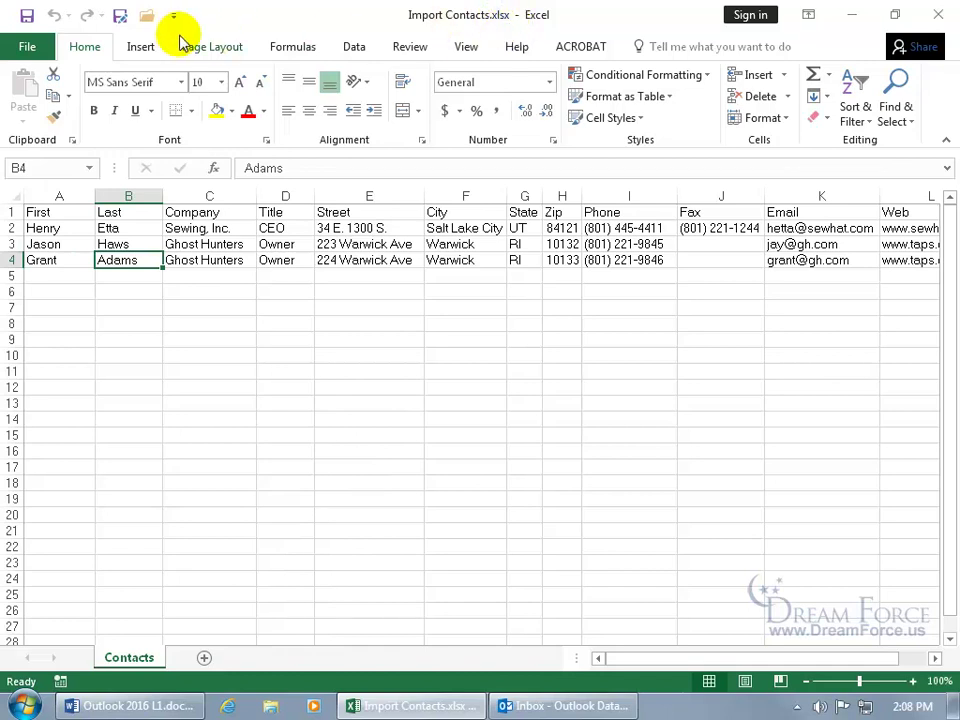
left_click(120, 17)
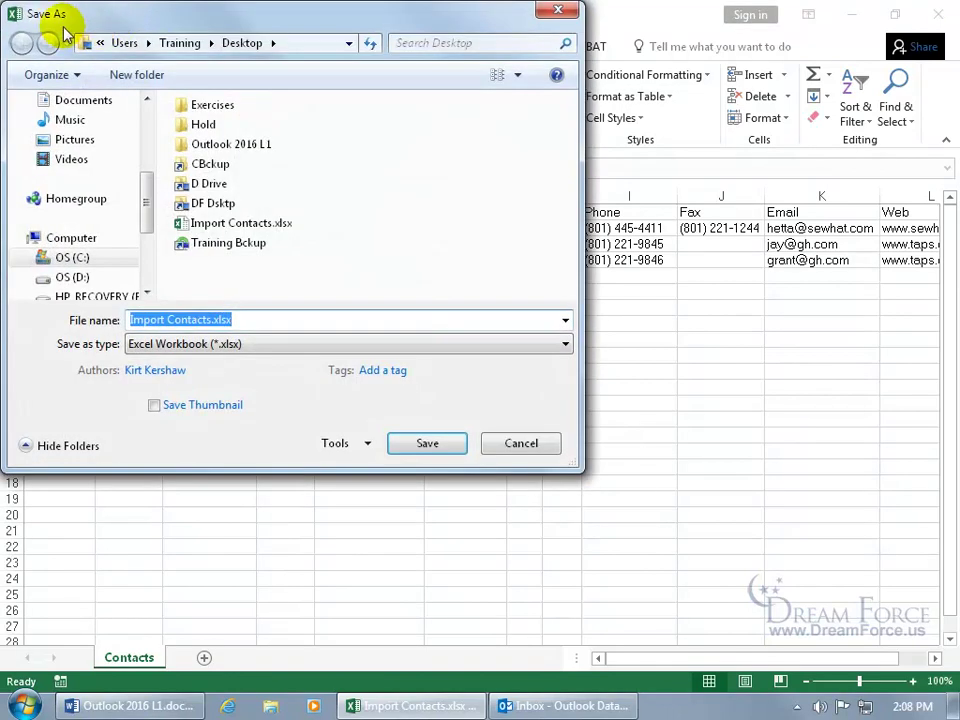
left_click_drag(146, 26, 398, 110)
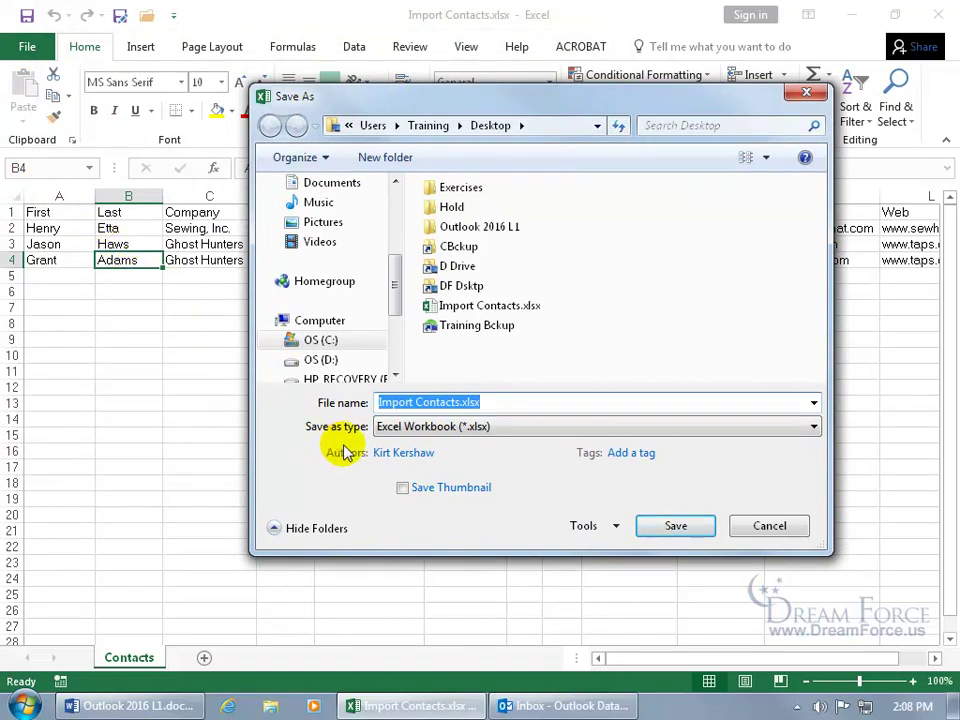
left_click(498, 436)
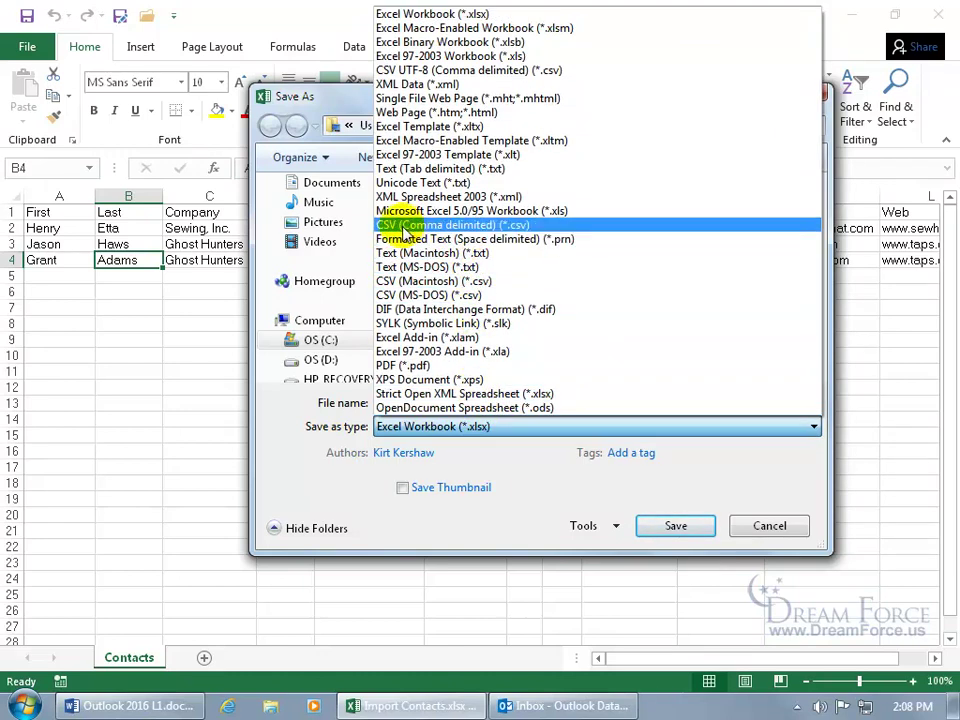
left_click(515, 228)
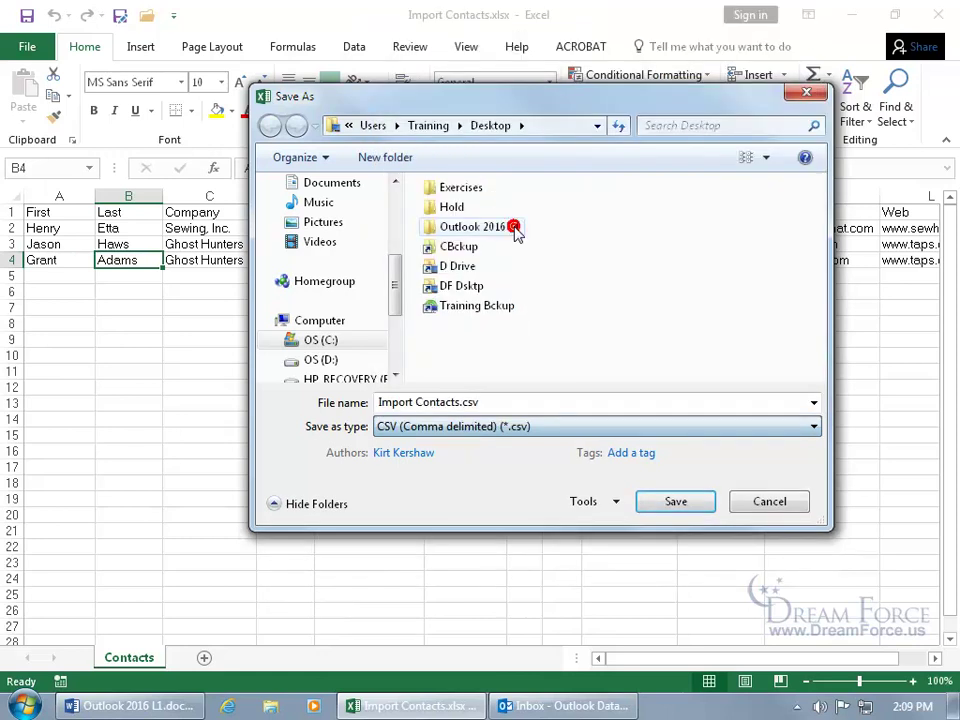
left_click(670, 501)
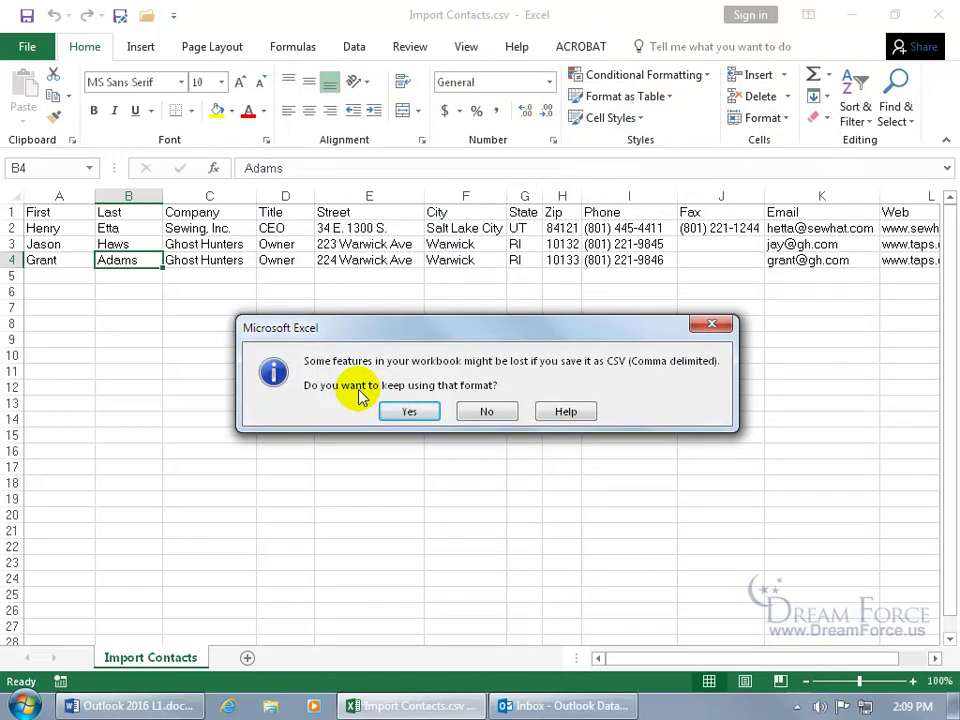
left_click(421, 412)
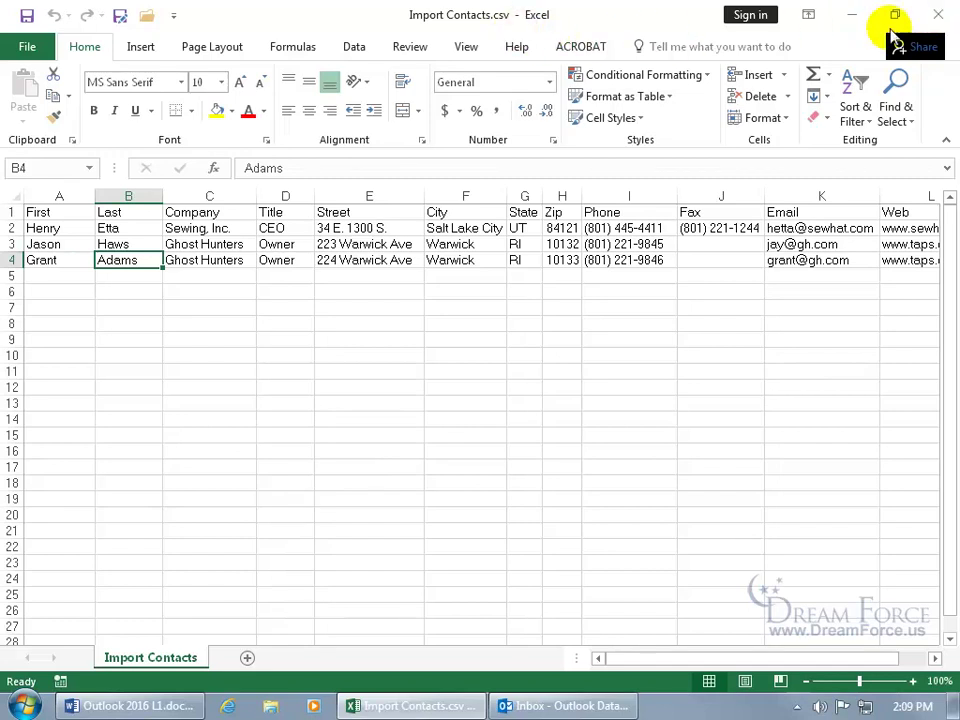
Close the workbook and place the Import Contacts.csv icon beside Import Contacts.xlsx on the desktop
left_click(938, 15)
left_click(776, 156)
left_click_drag(66, 518, 555, 330)
left_click(469, 335)
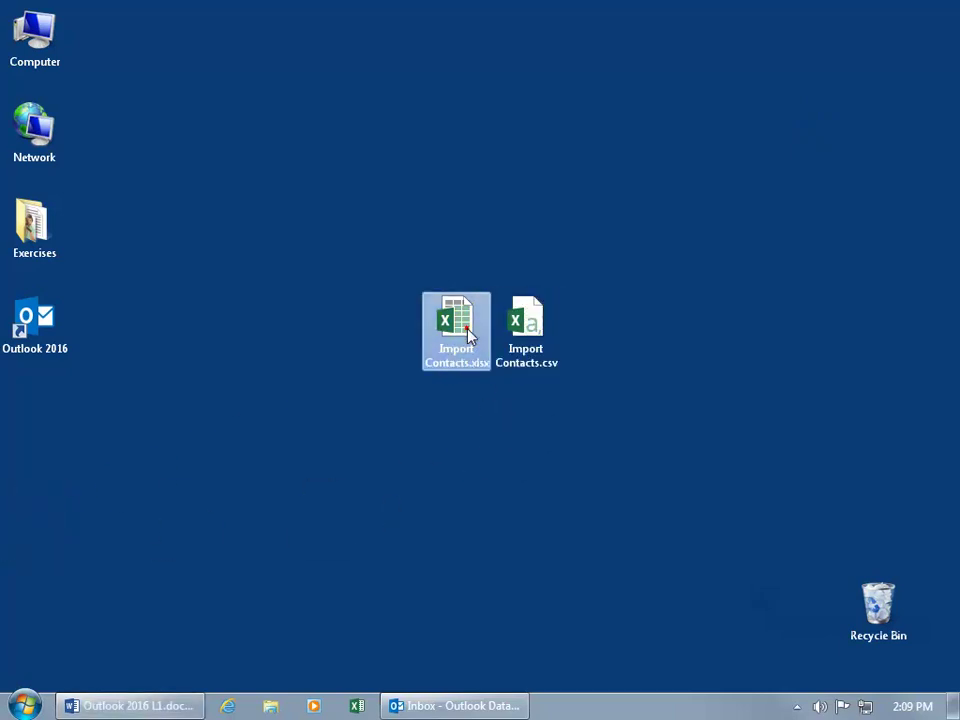
left_click(530, 318)
left_click(530, 318)
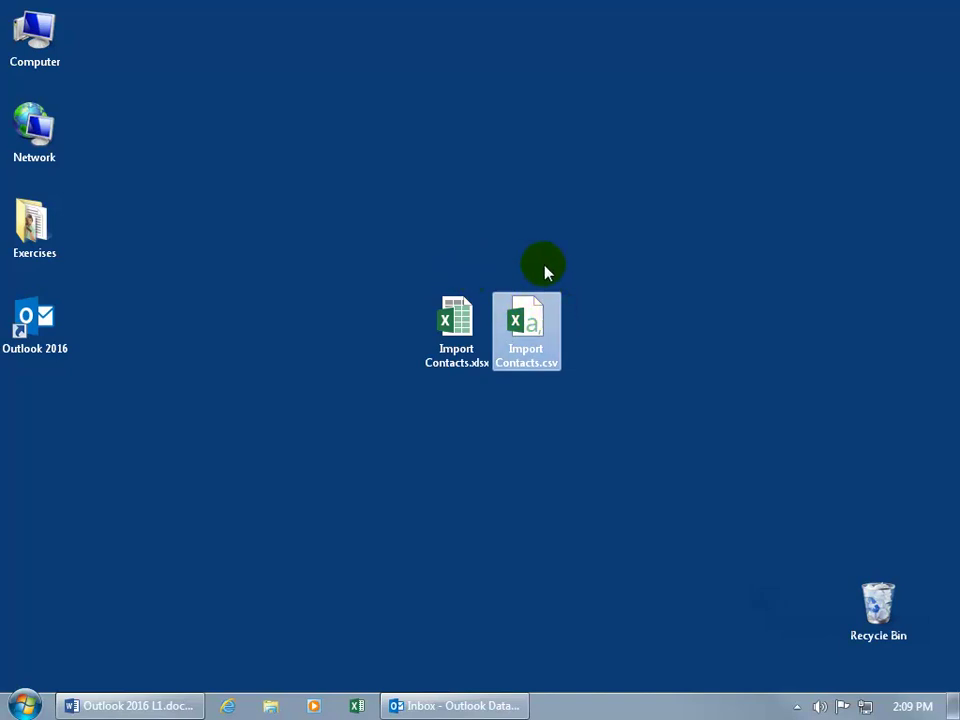
left_click(528, 318)
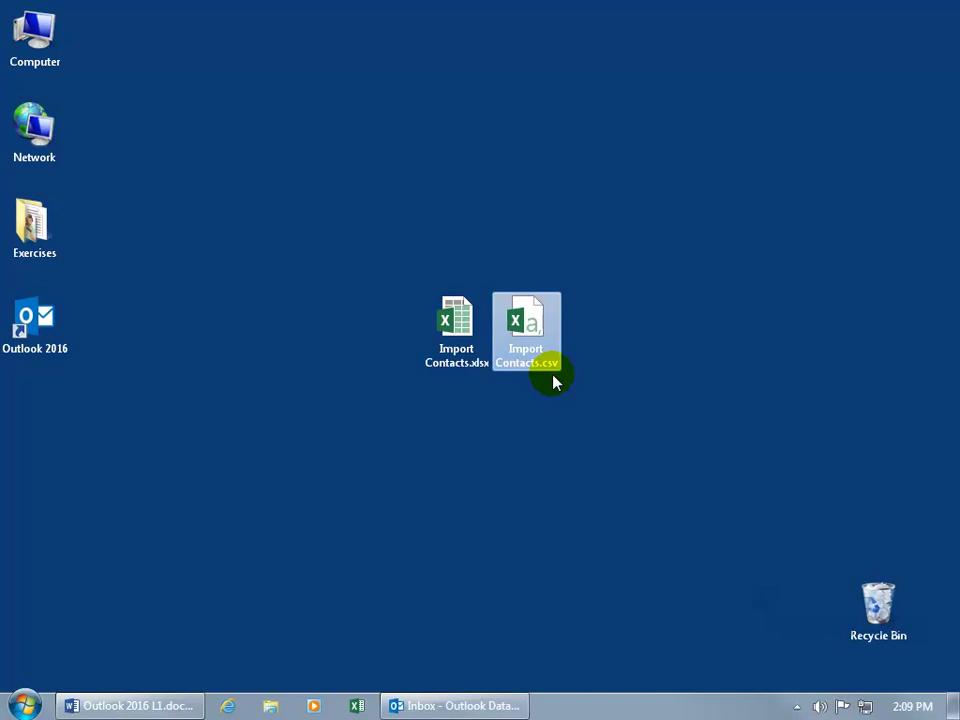
Examine the contents of Import Contacts.csv in Excel and in Notepad, closing the file each time
double_click(526, 320)
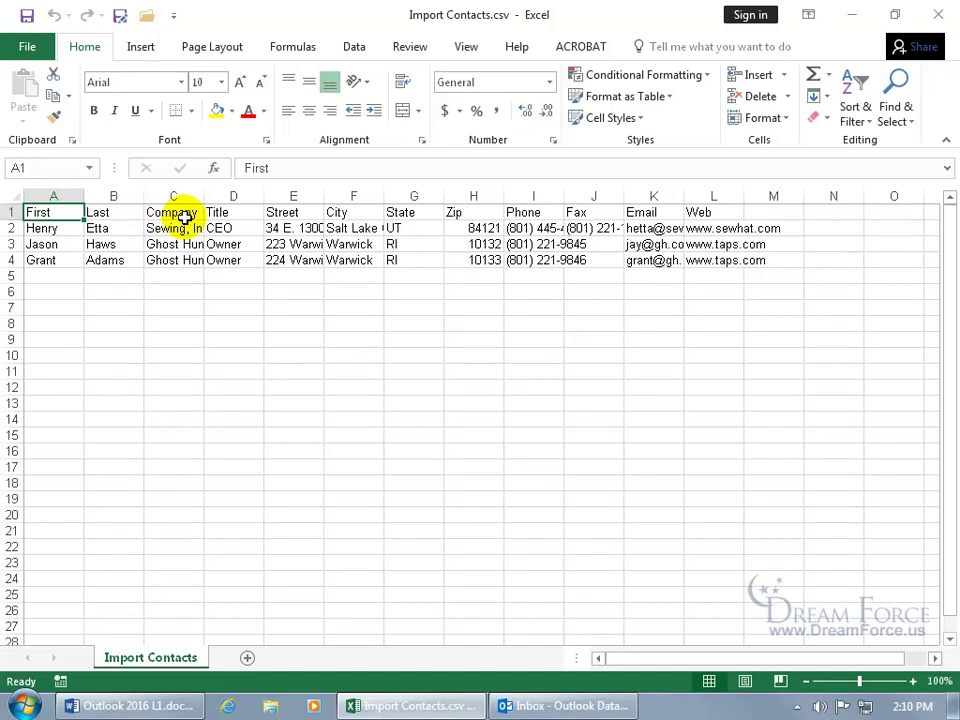
left_click(938, 14)
right_click(531, 320)
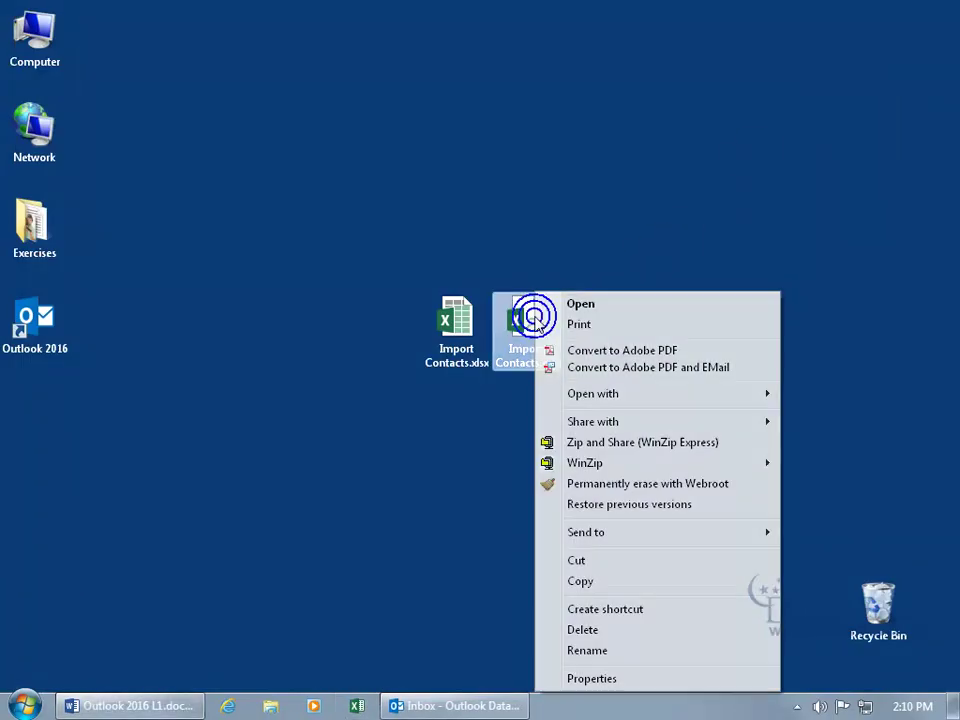
mouse_move(576, 395)
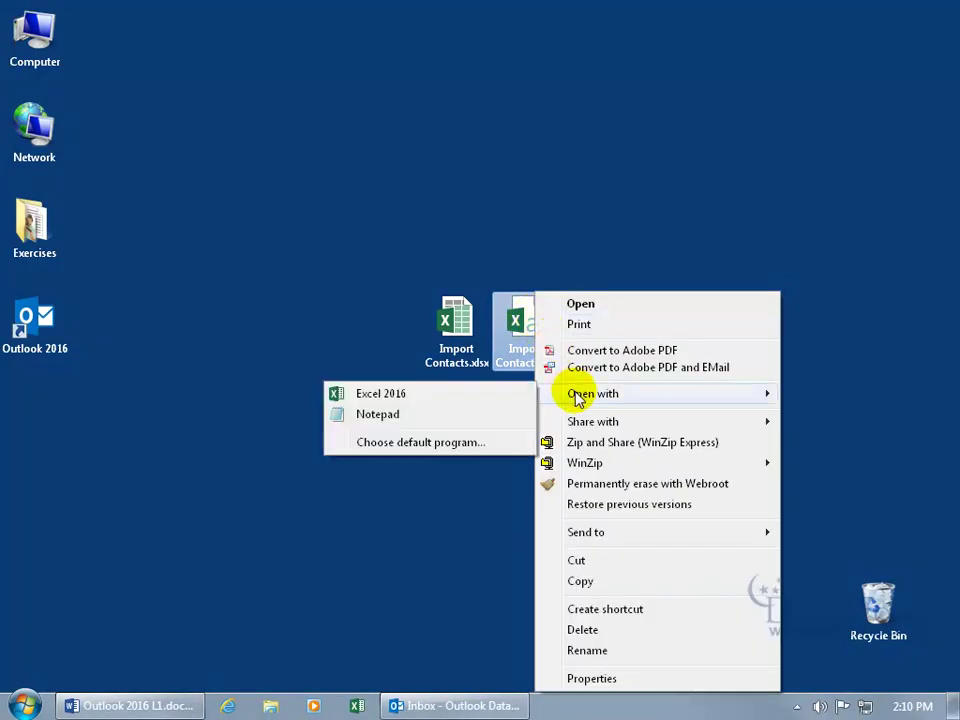
left_click(397, 418)
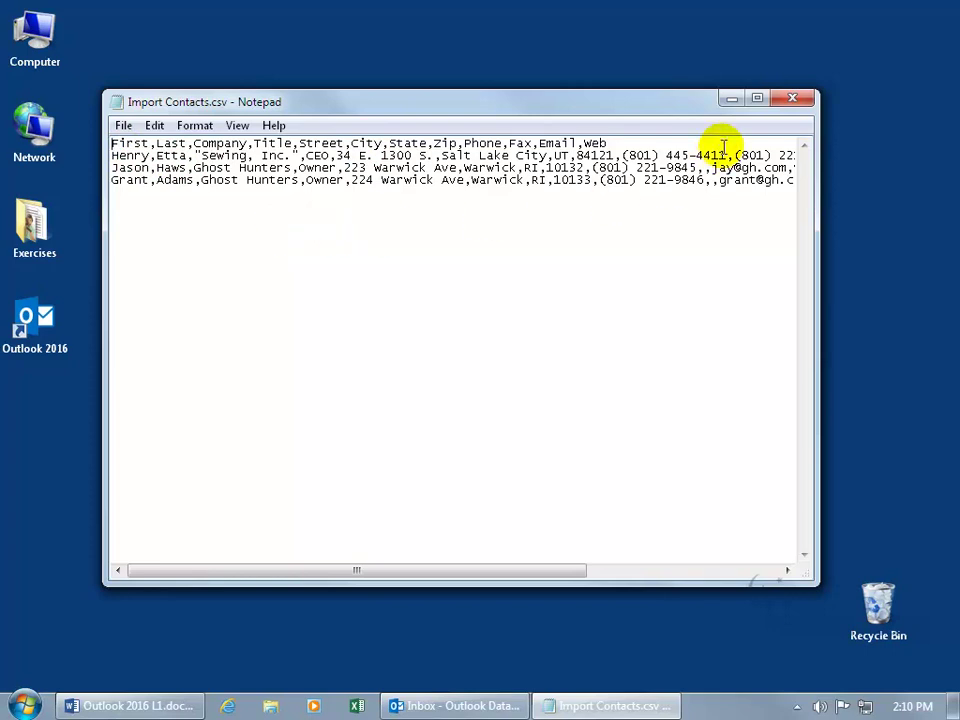
left_click(800, 99)
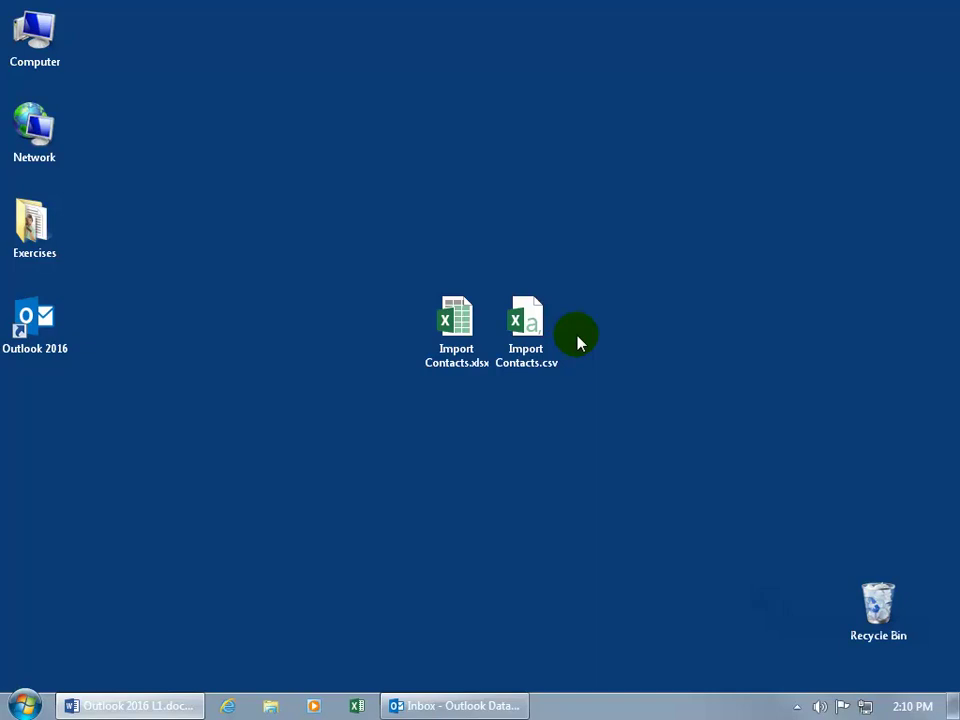
left_click(531, 336)
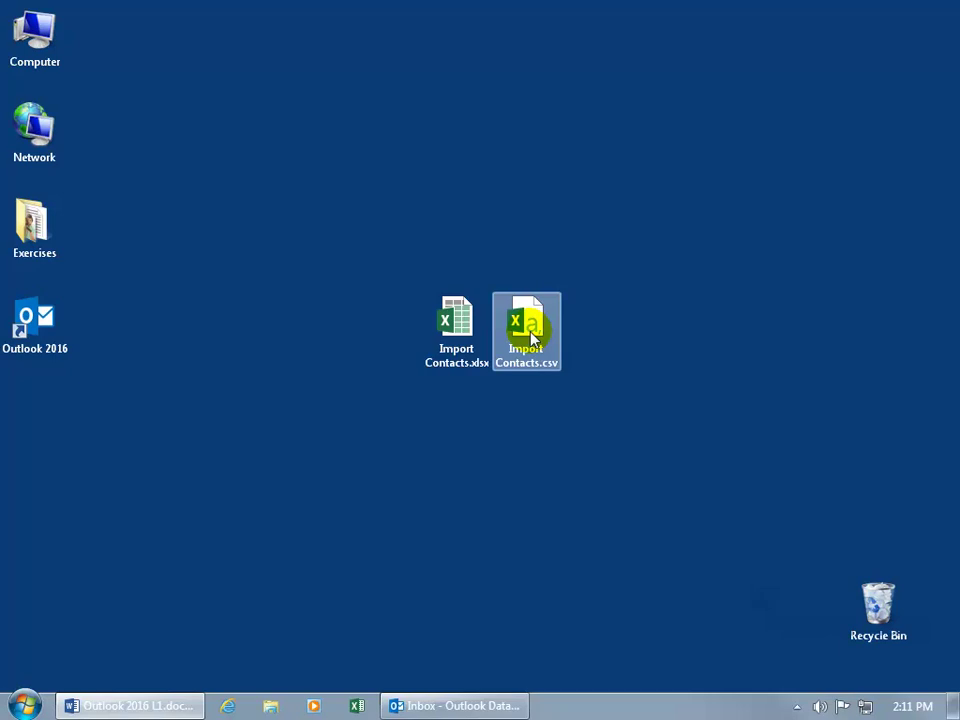
left_click(456, 366)
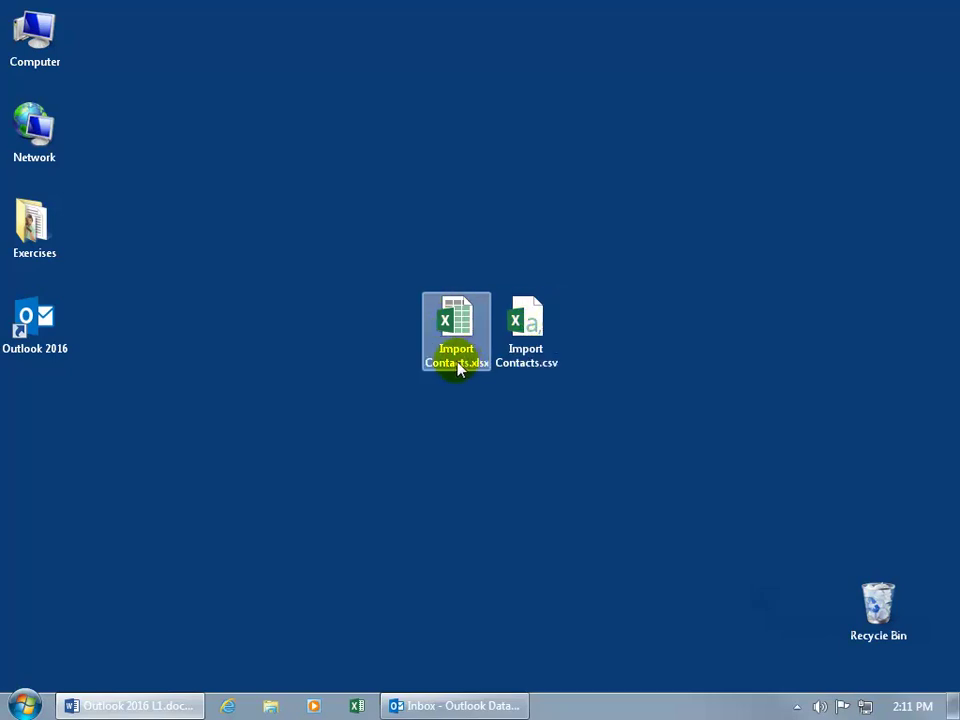
left_click(501, 369)
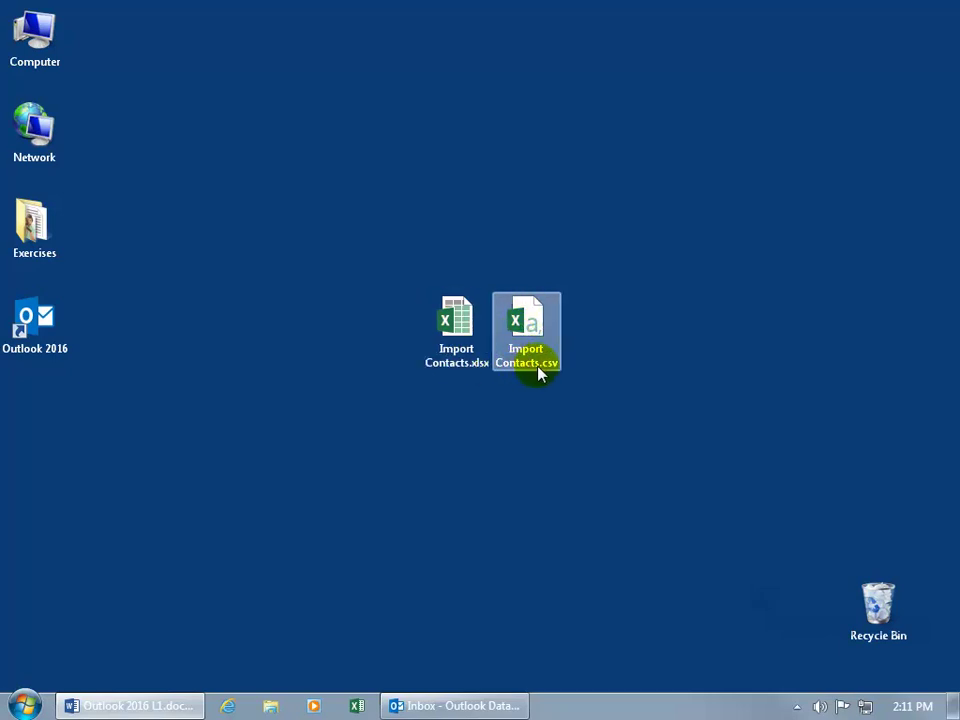
left_click(535, 380)
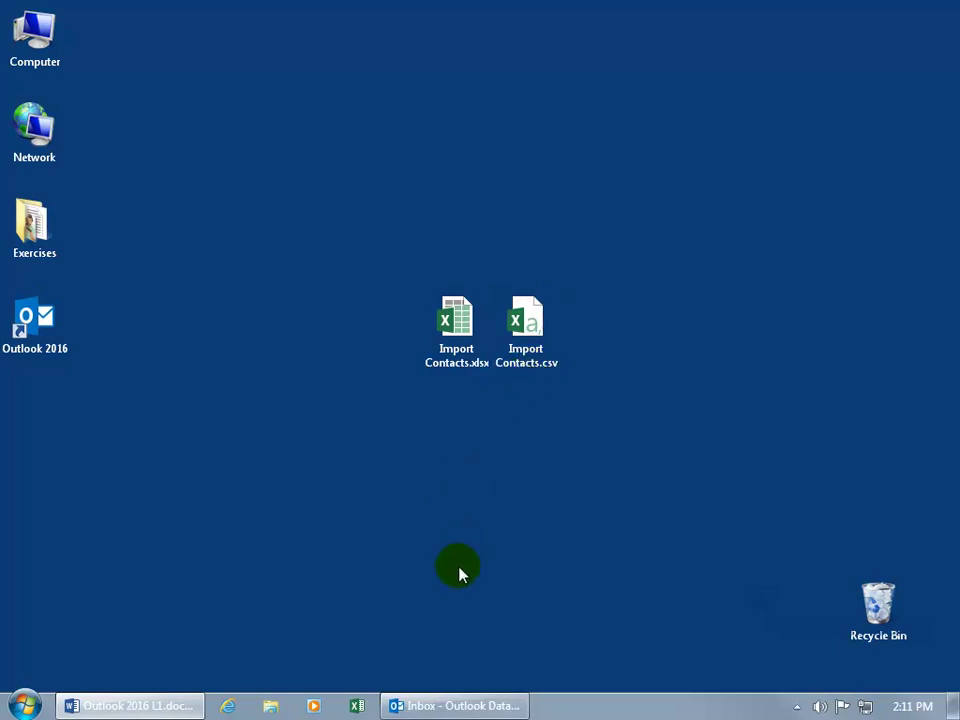
Switch to Outlook and show the Personal contacts folder
left_click(433, 706)
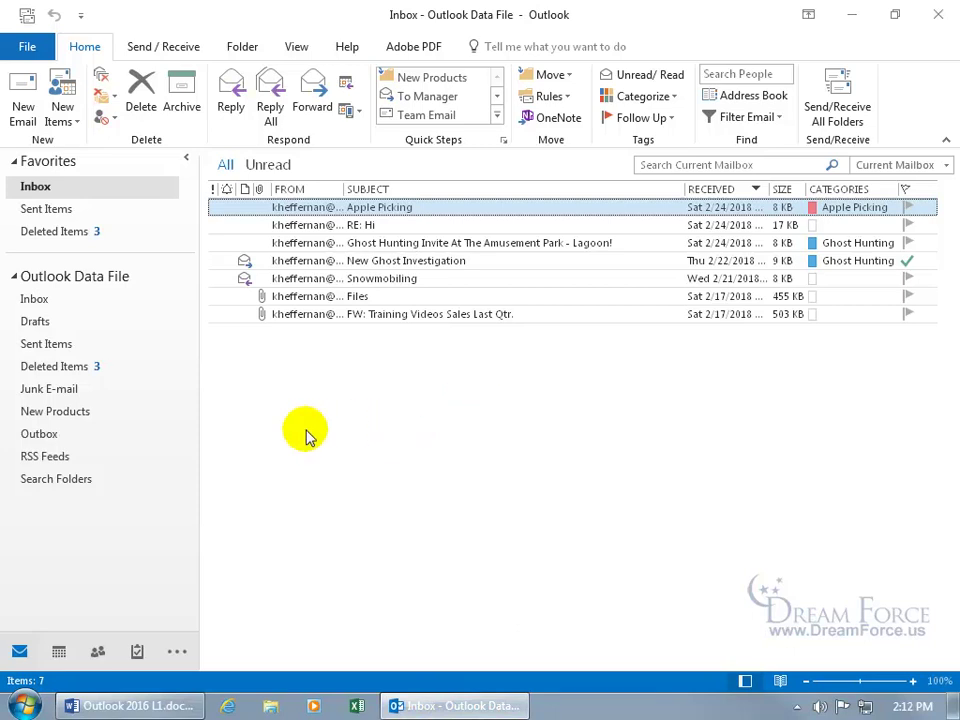
left_click(97, 651)
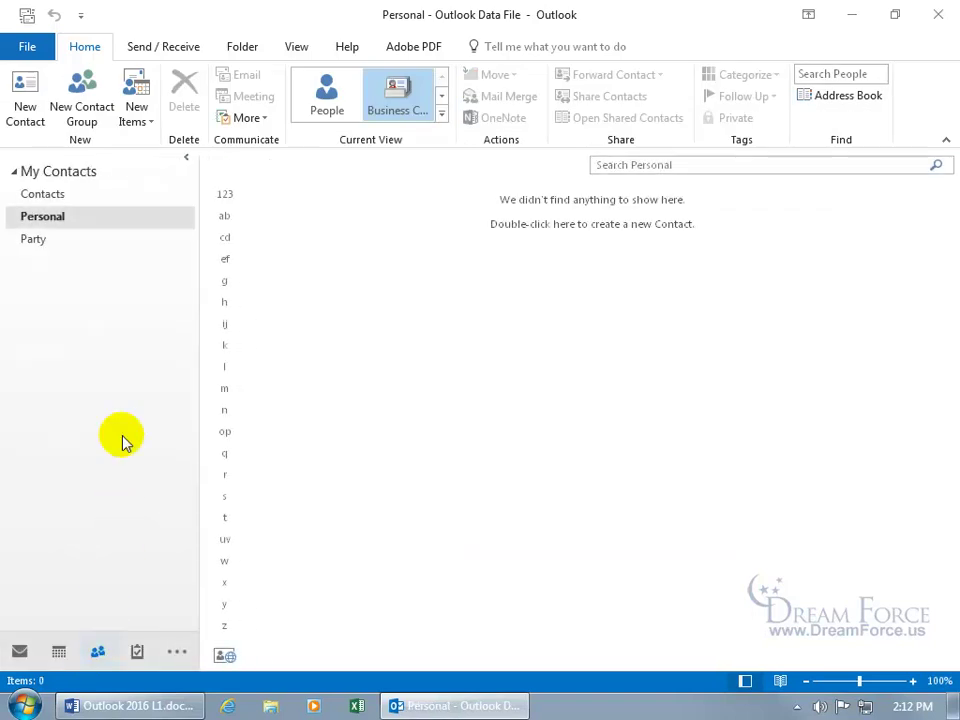
left_click(58, 218)
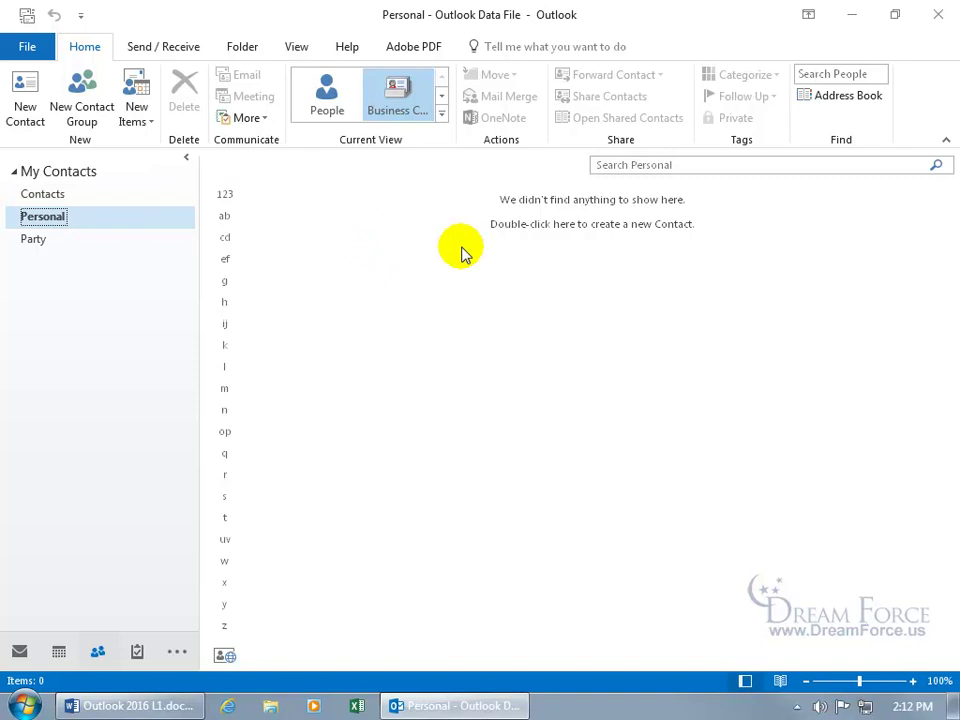
Start the Import and Export Wizard to import from another program or file, using Comma Separated Values as the file type
left_click(25, 47)
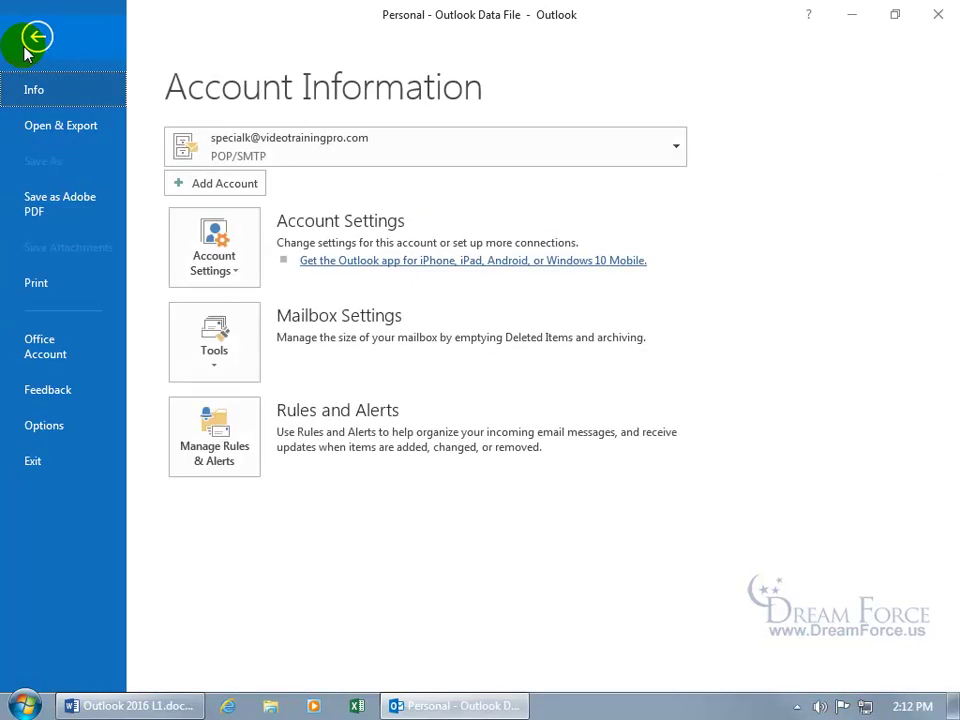
left_click(56, 139)
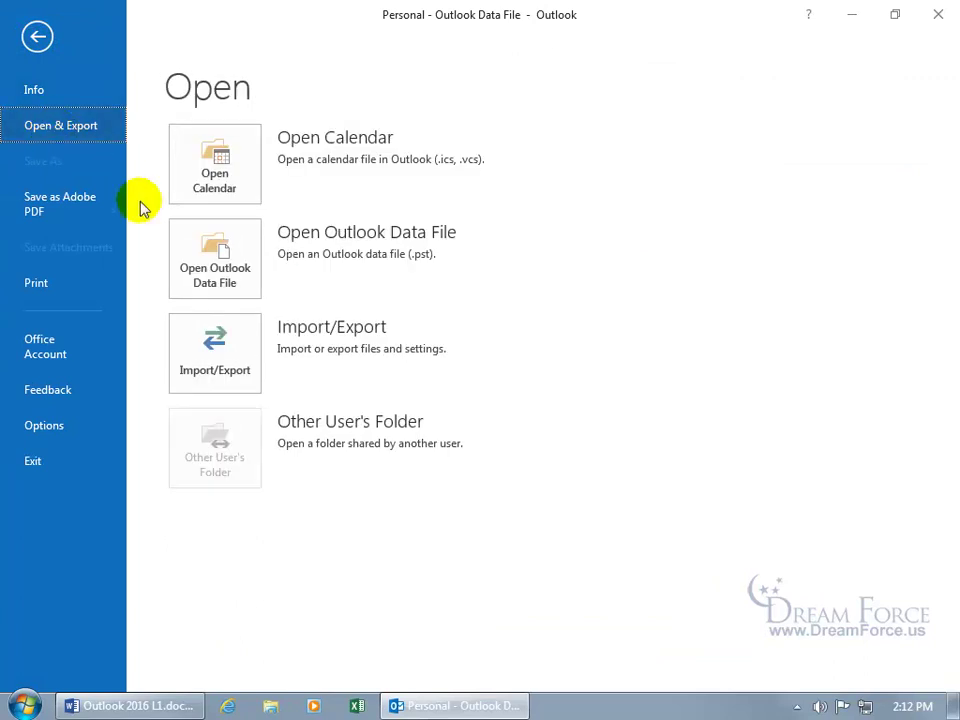
left_click(216, 366)
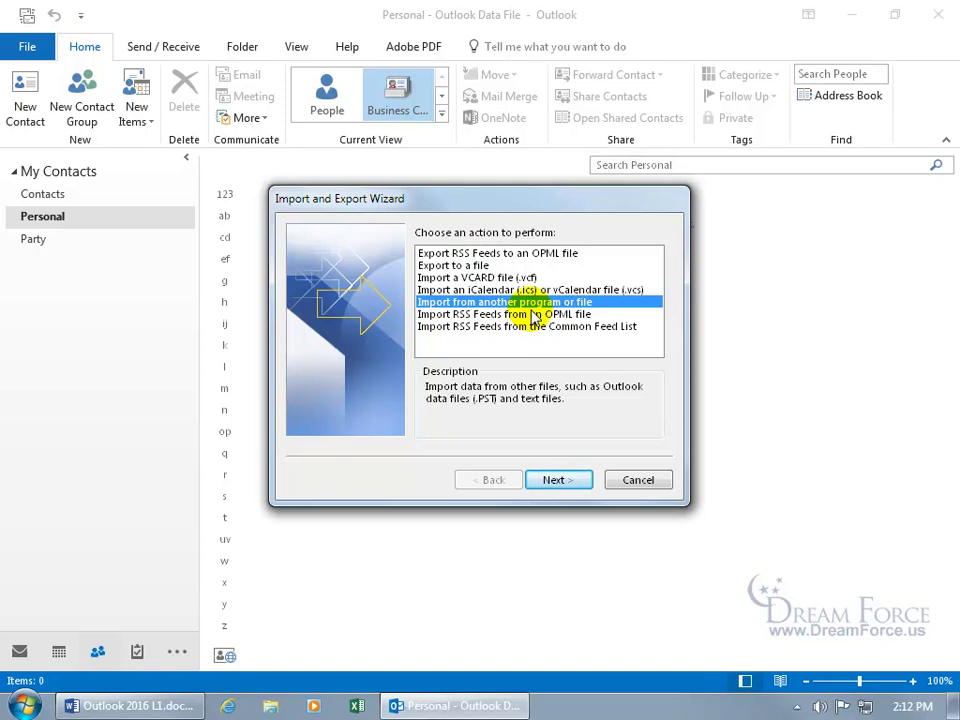
left_click(563, 479)
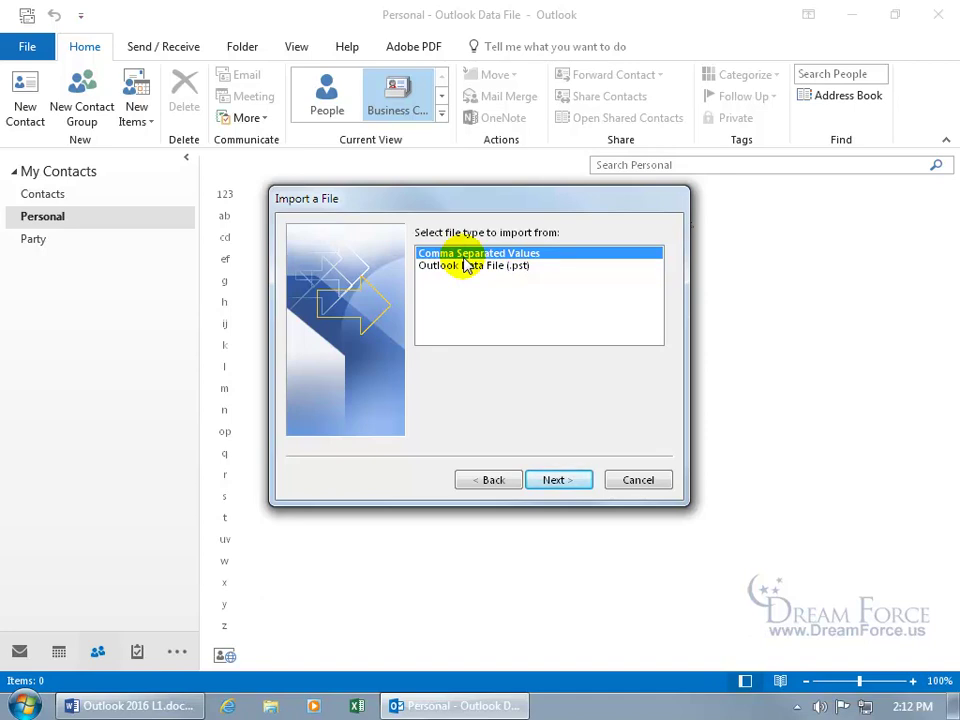
left_click(561, 480)
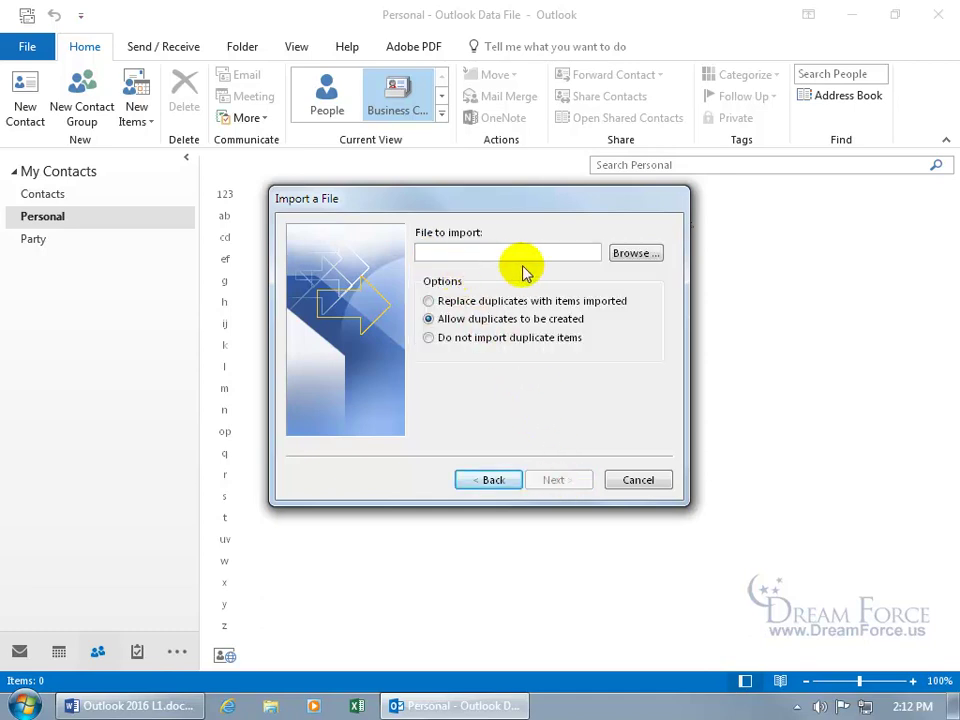
Choose Import Contacts.csv on the Desktop as the file to import, with duplicates allowed to be created
left_click(622, 253)
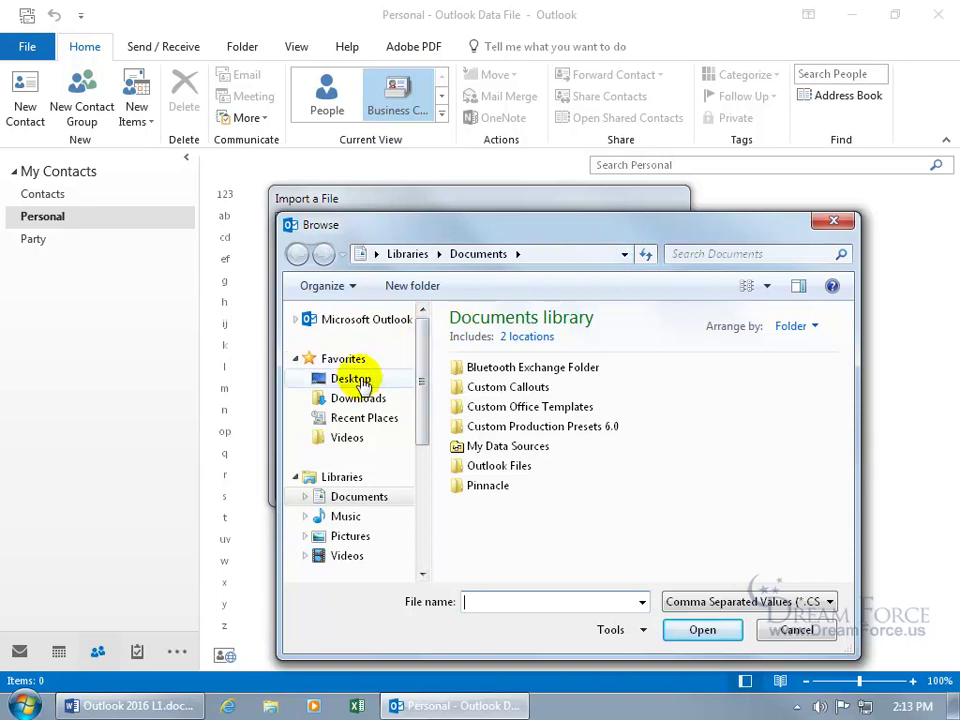
left_click(355, 380)
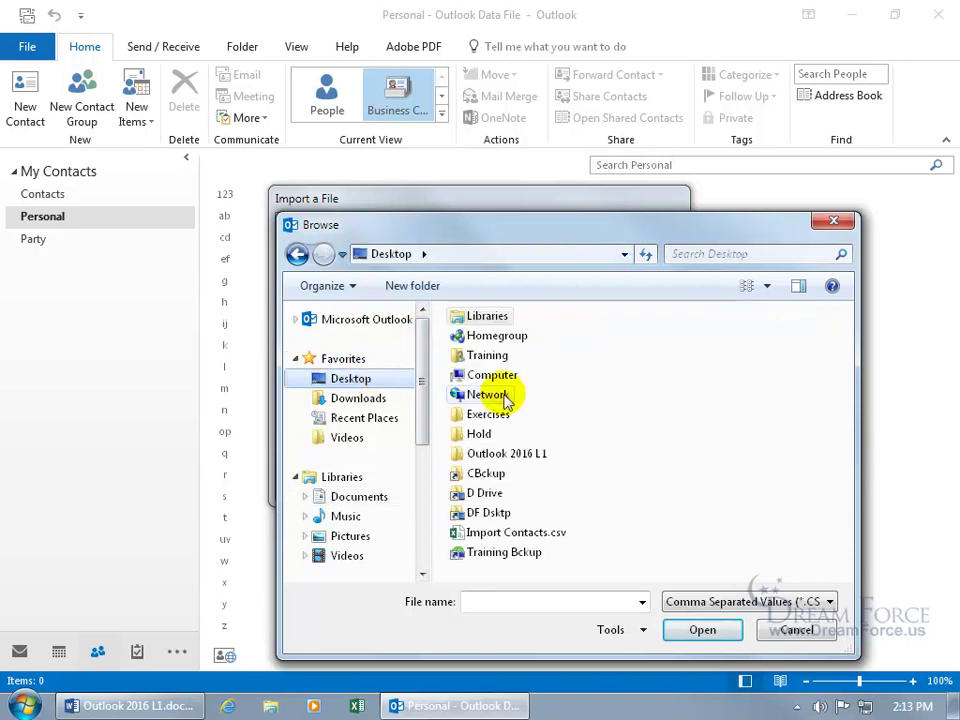
mouse_move(561, 540)
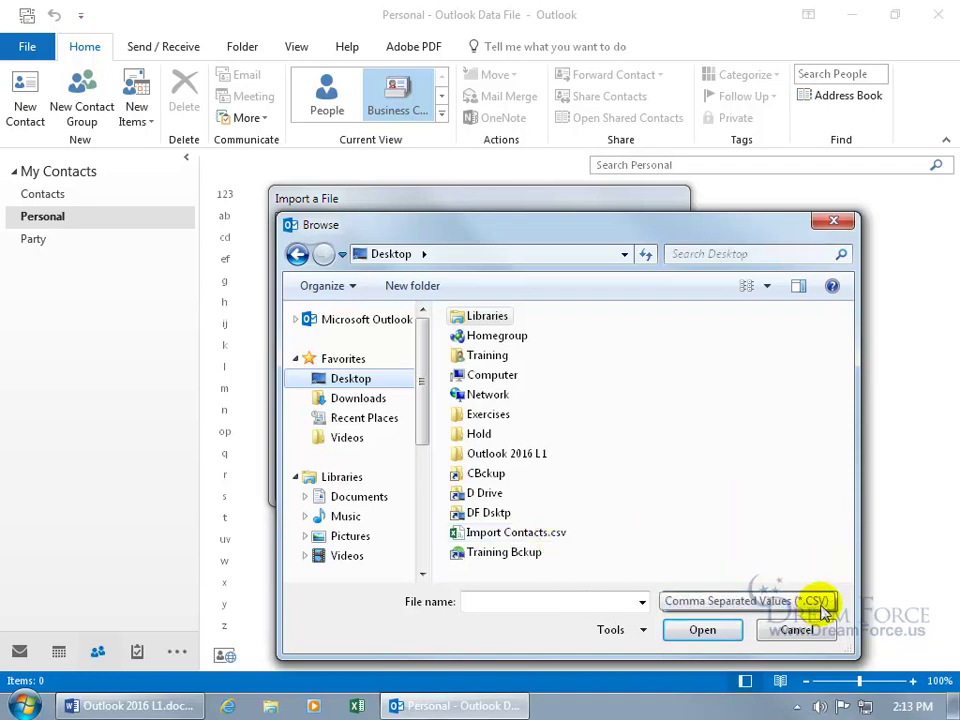
left_click(528, 534)
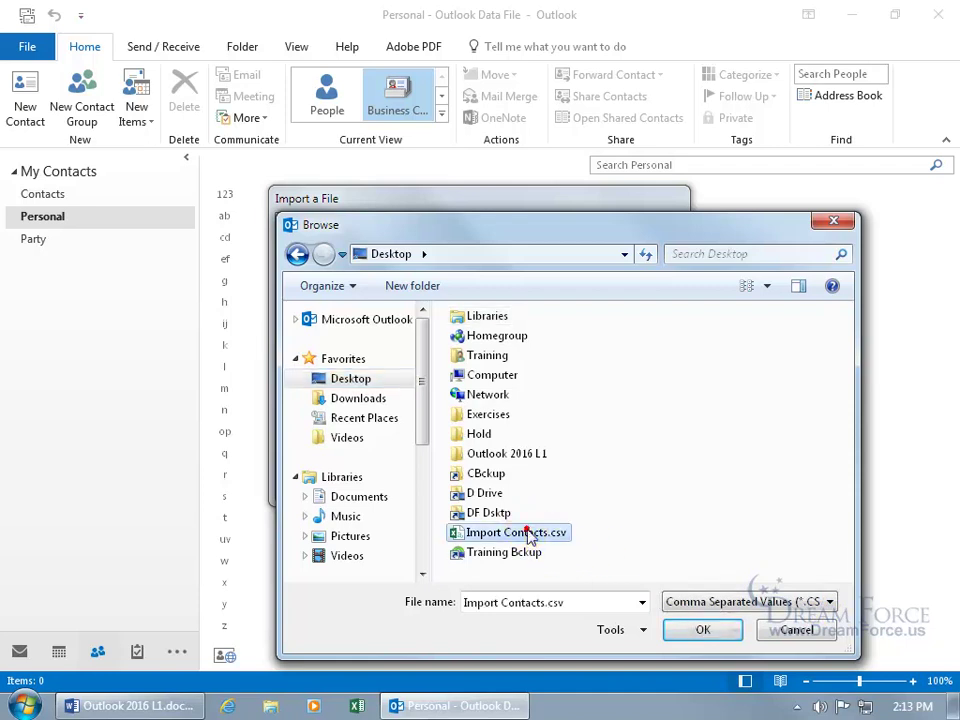
double_click(528, 534)
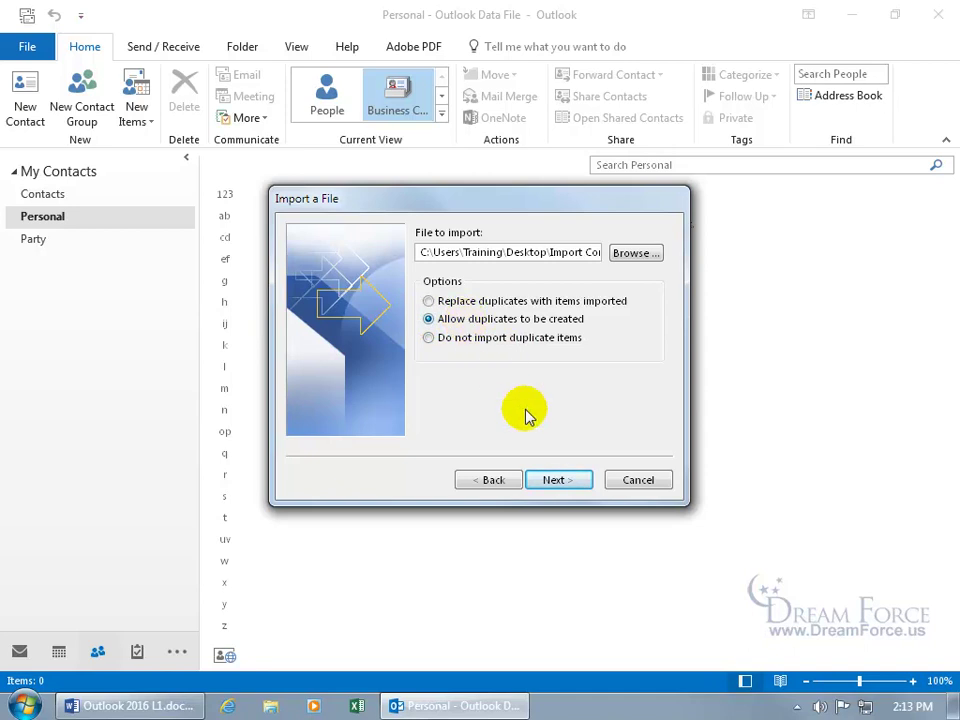
left_click(568, 480)
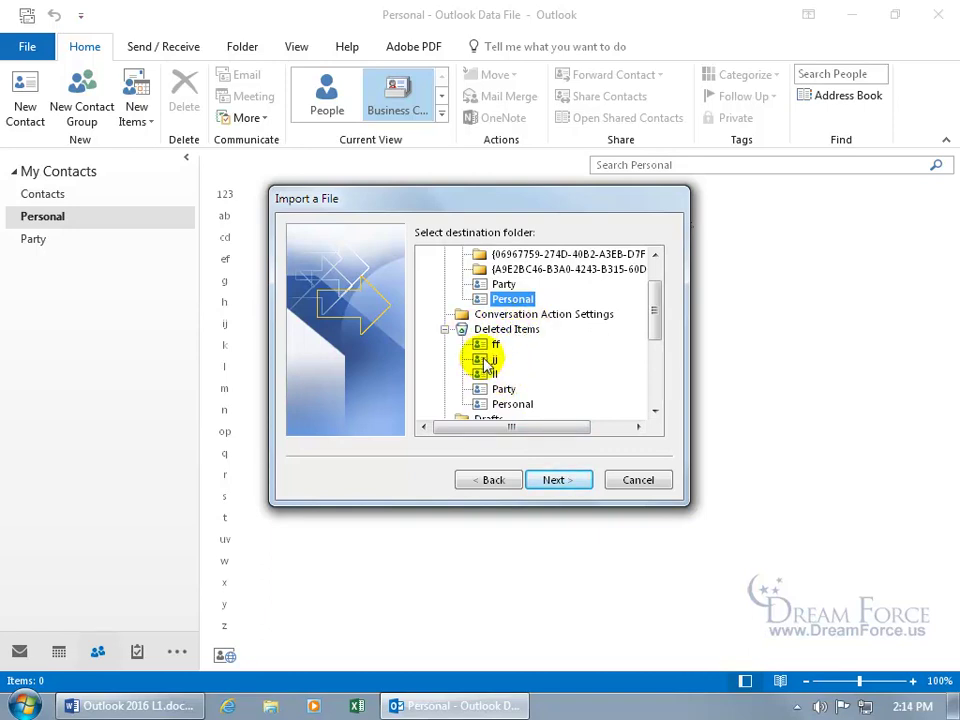
Keep the Personal folder under Contacts as the import destination and open the custom field mapping
left_click(445, 330)
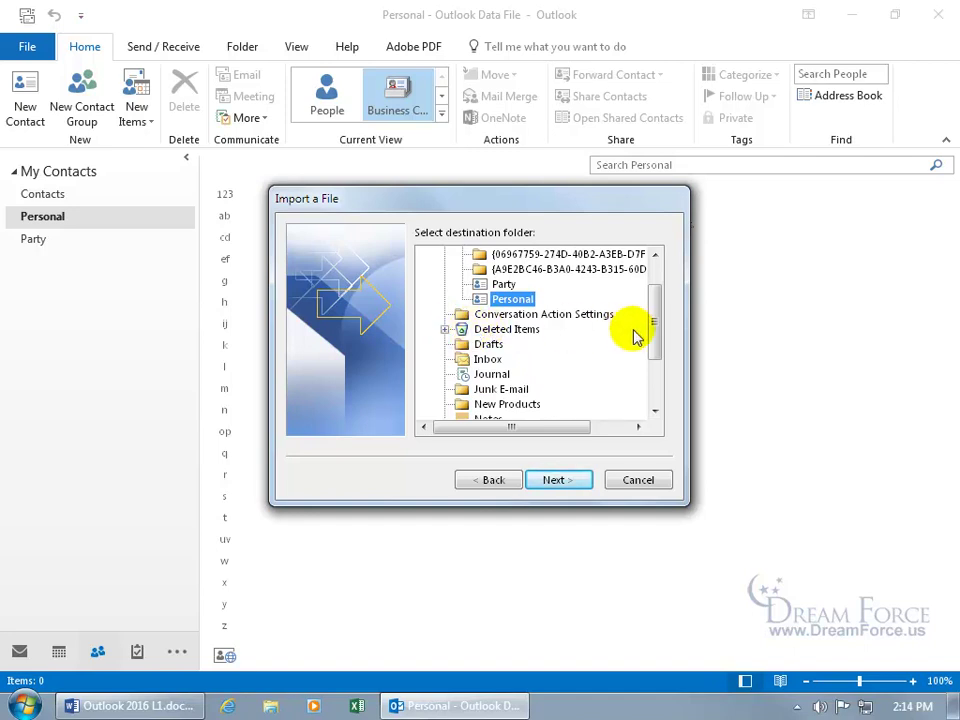
left_click_drag(655, 332, 651, 310)
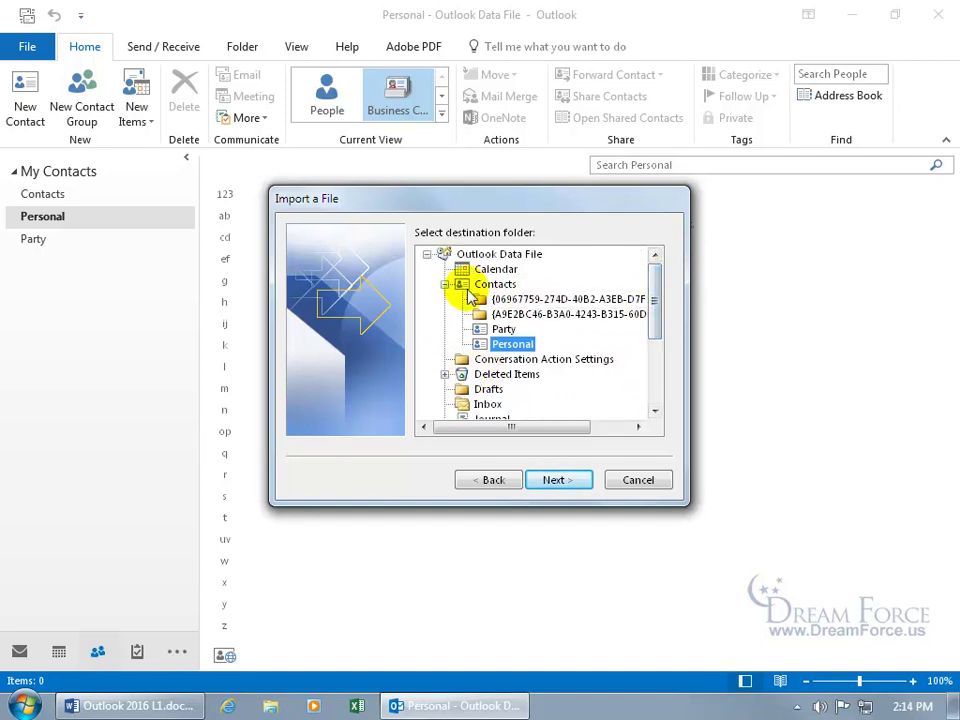
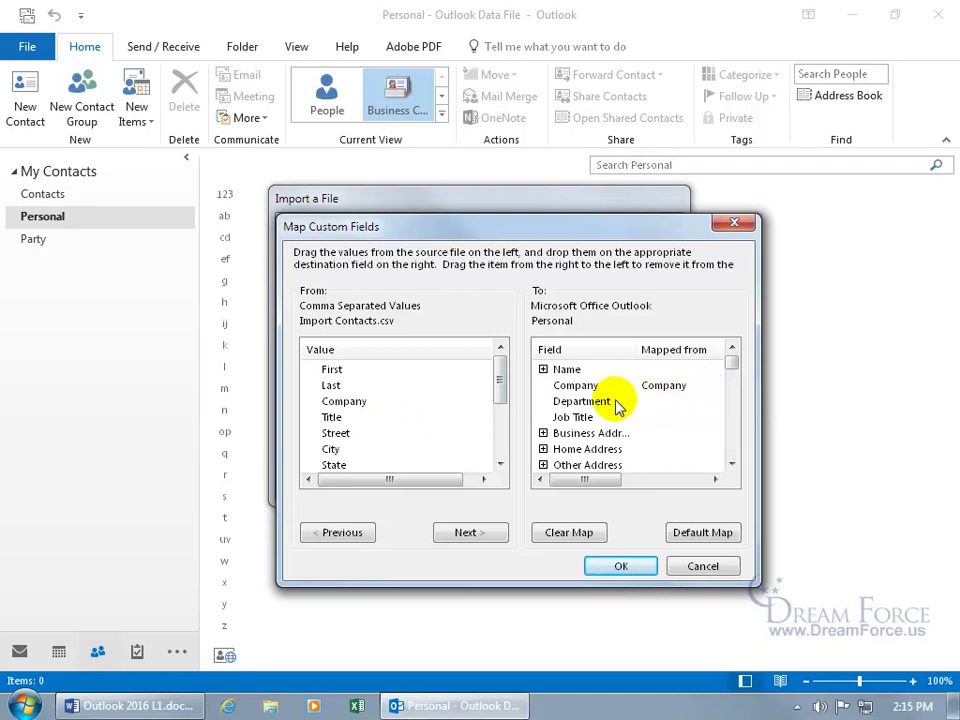
Expand the destination's Name field group and clear the default field map
left_click(345, 401)
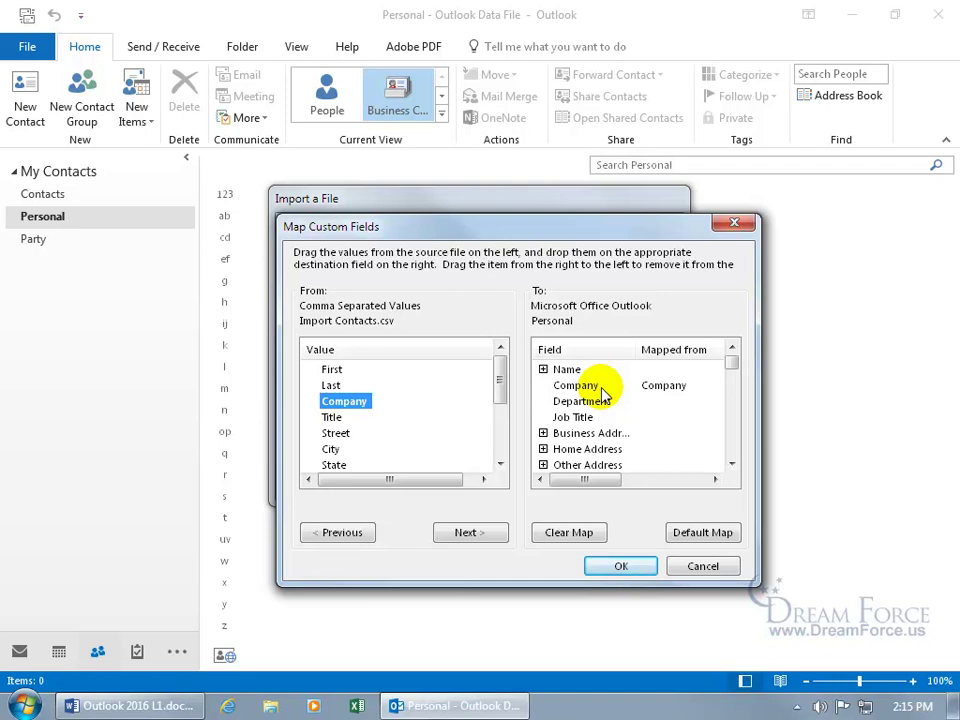
left_click(543, 369)
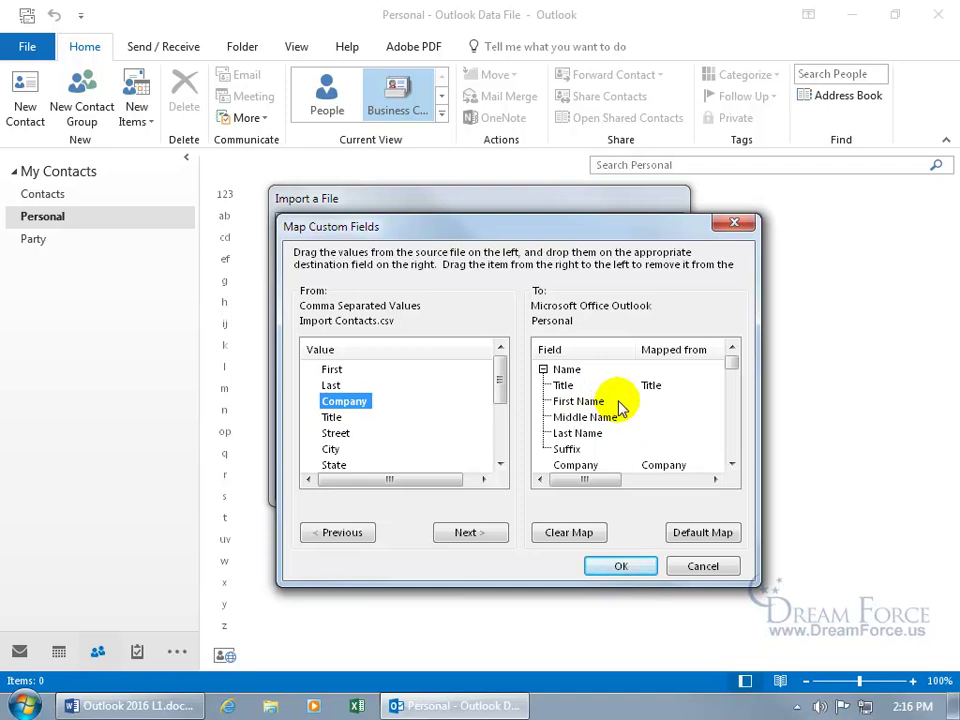
left_click(580, 534)
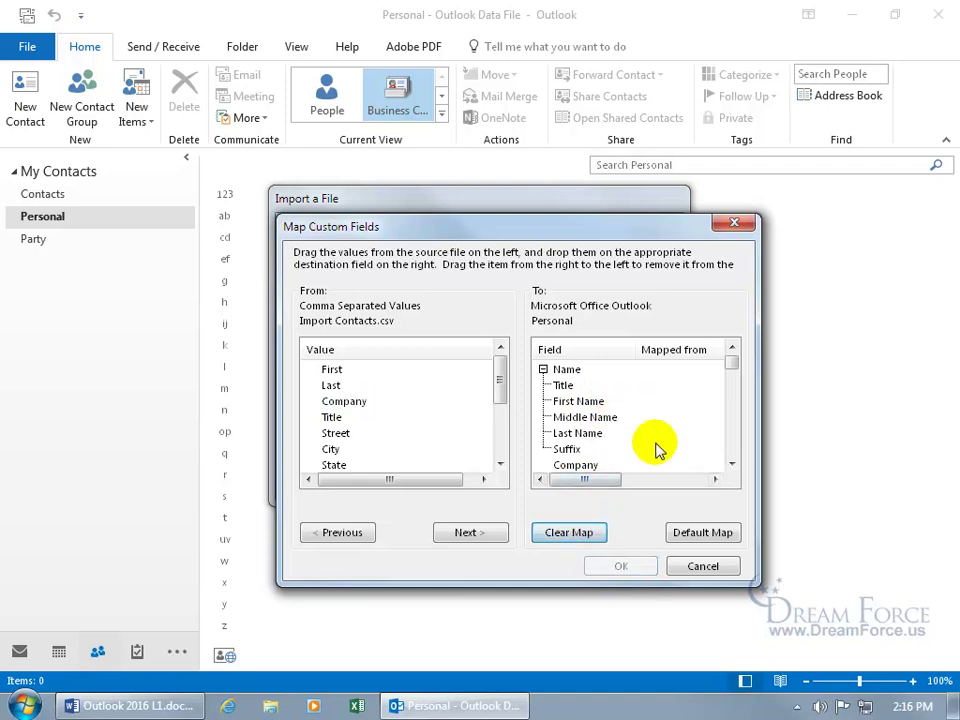
Map the source values First, Last and Title to First Name, Last Name and Title in the Name group
left_click(331, 370)
left_click_drag(333, 375, 586, 408)
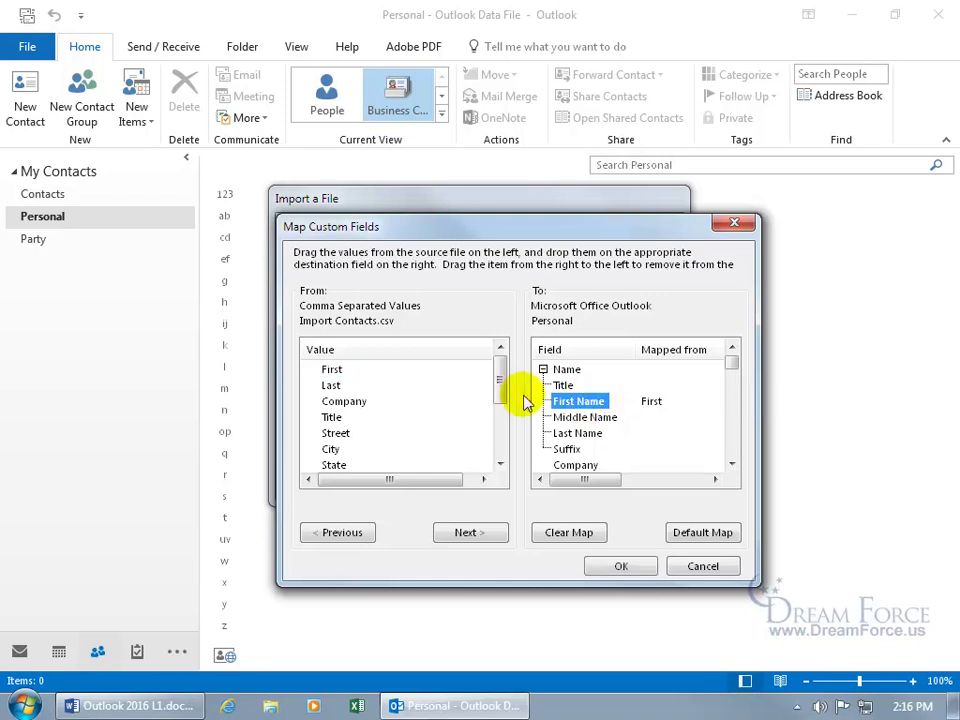
left_click_drag(335, 385, 563, 411)
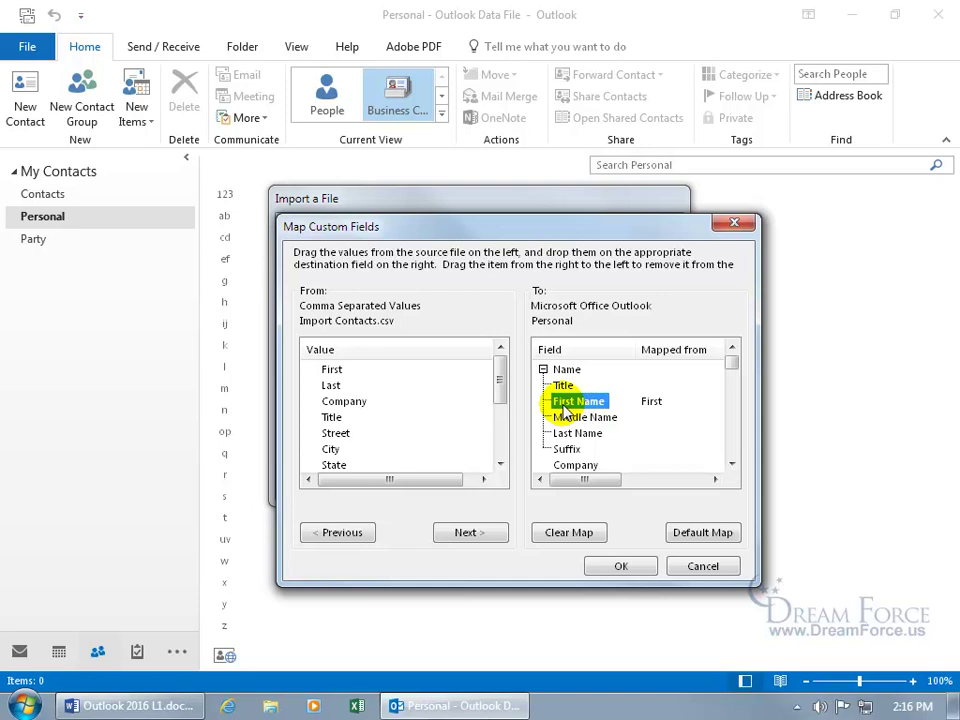
left_click_drag(331, 385, 580, 440)
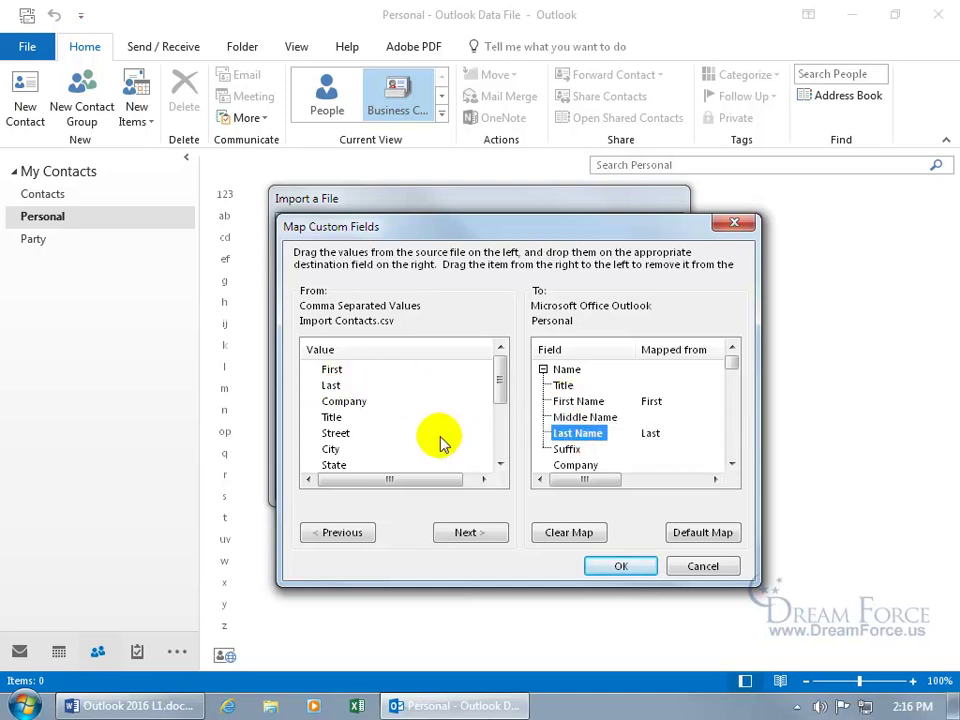
left_click_drag(318, 415, 561, 388)
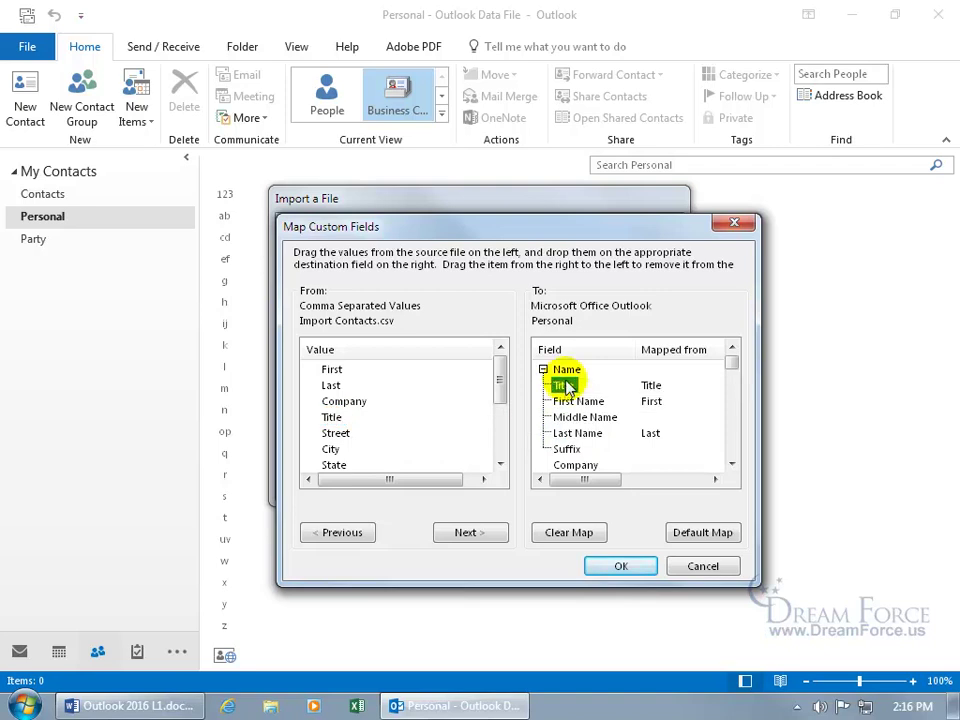
Map the source value Company to the Company field
left_click(732, 463)
left_click(732, 463)
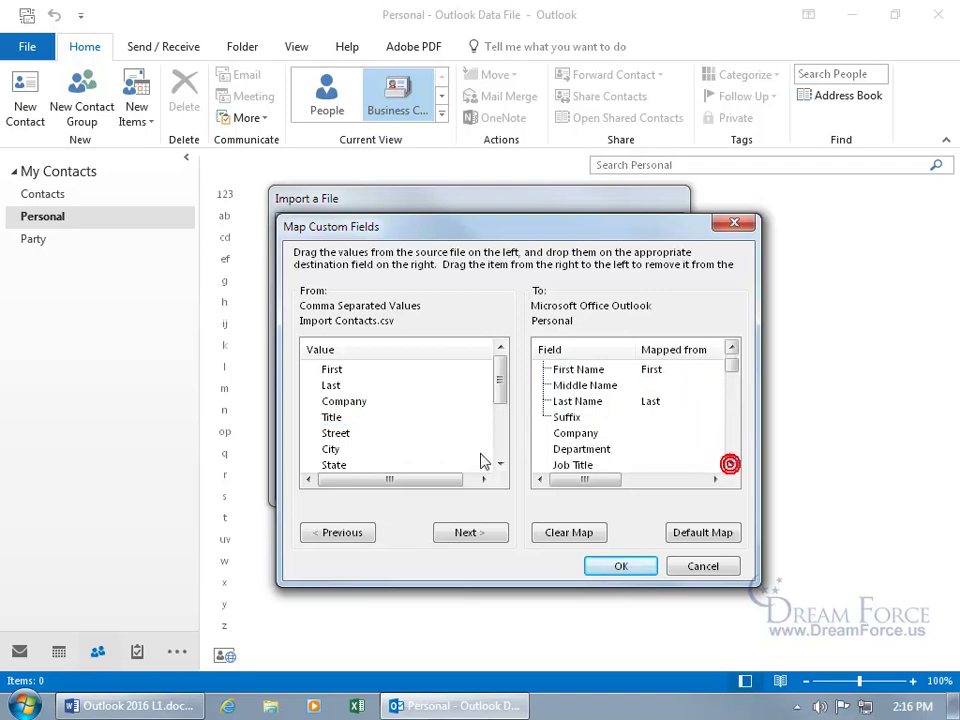
left_click_drag(340, 408, 585, 440)
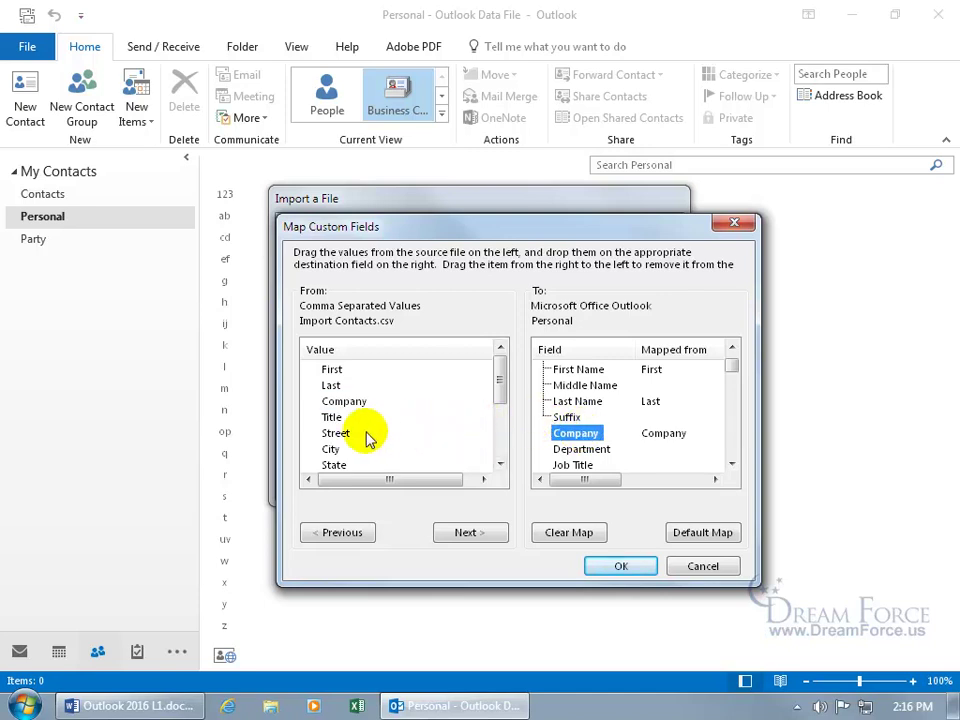
Expand the Business Address group and map the source value Street to Business Street
left_click(336, 435)
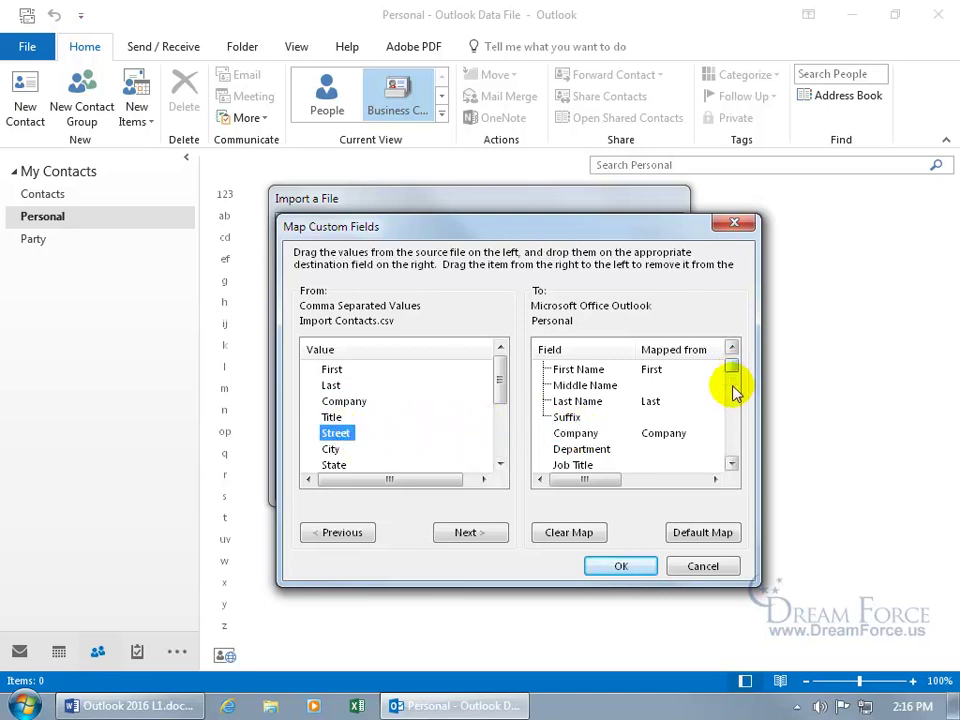
left_click(731, 463)
left_click(731, 463)
left_click(731, 463)
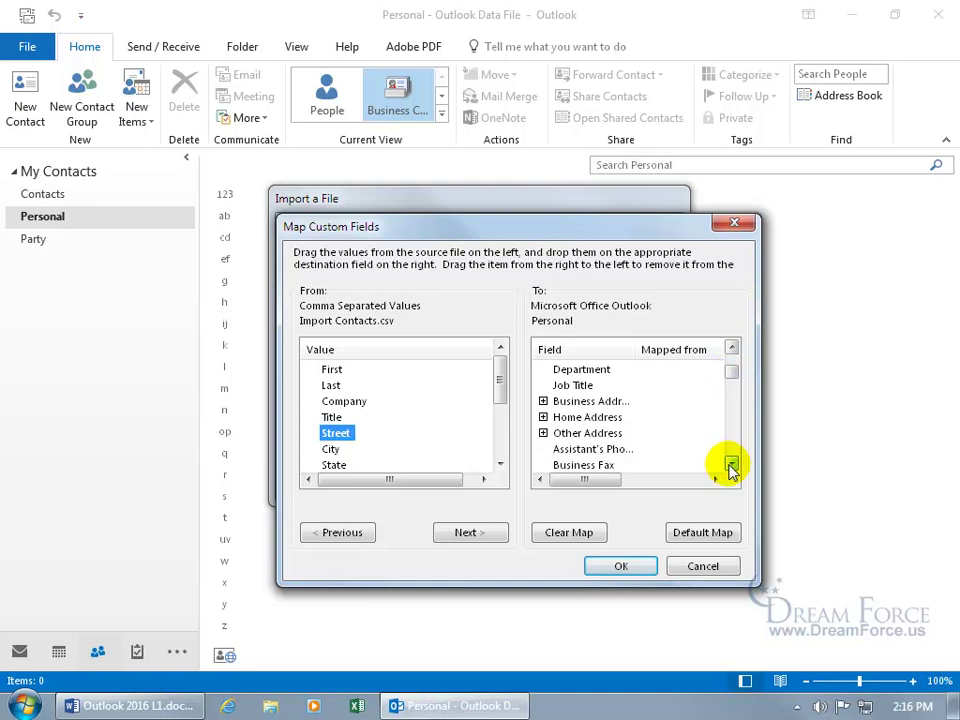
left_click(543, 401)
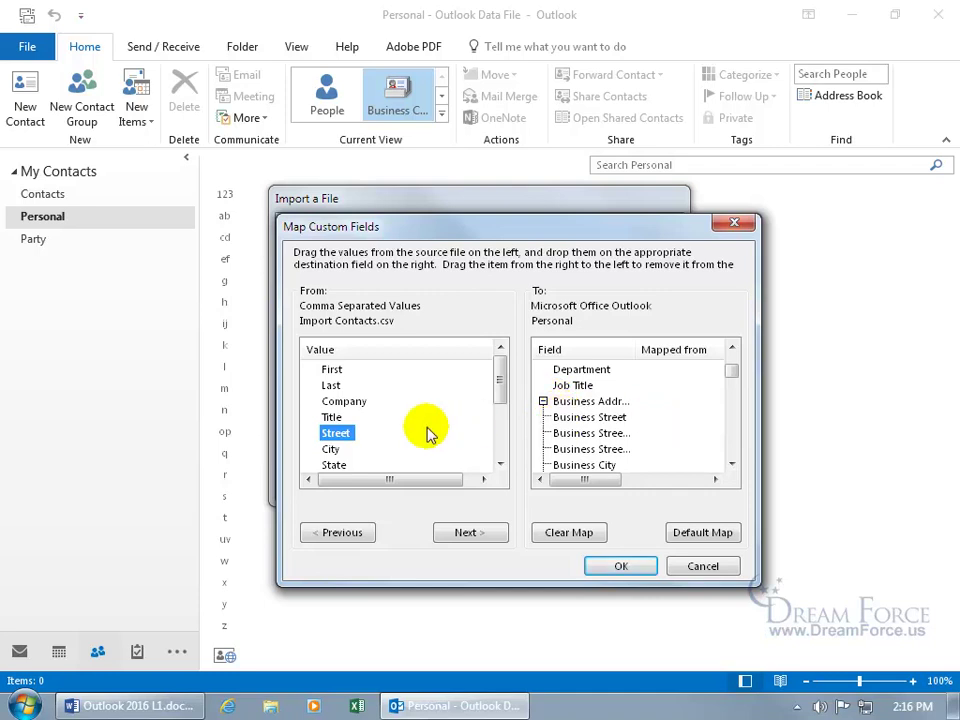
left_click_drag(336, 436, 570, 423)
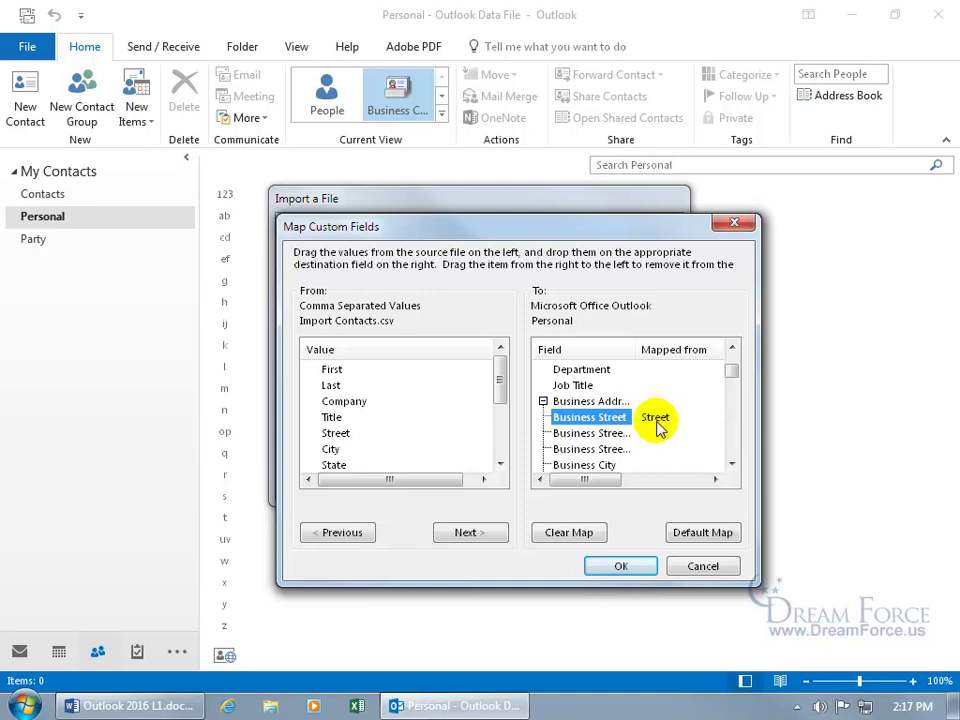
Map the source value City to Business City
left_click_drag(334, 452, 598, 468)
left_click(730, 466)
left_click(730, 466)
left_click(730, 466)
left_click_drag(338, 447, 570, 406)
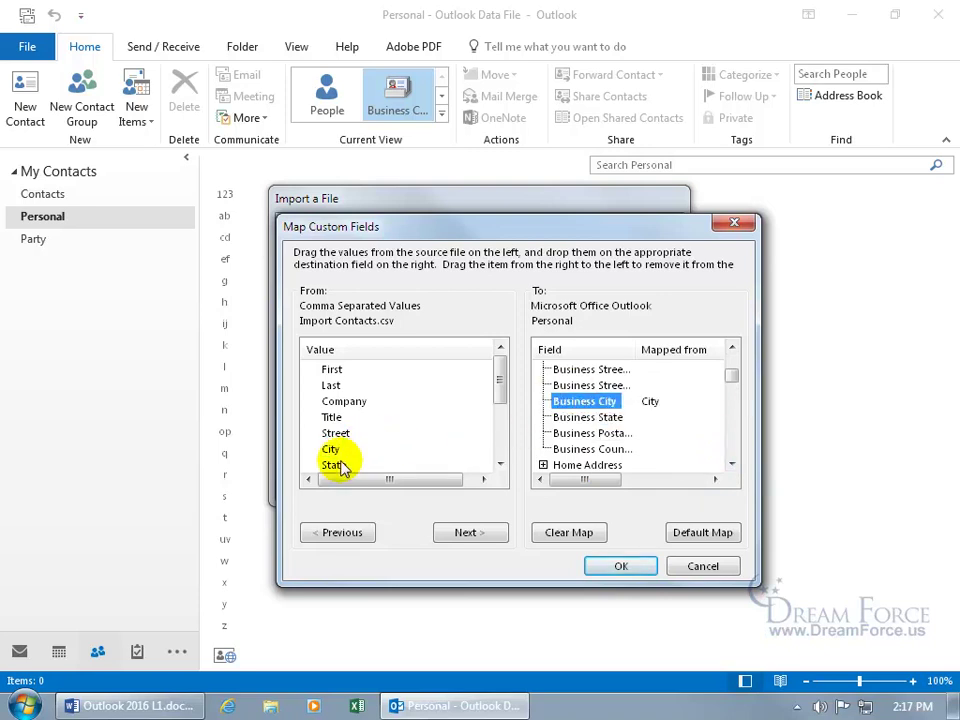
Map the source value State to Business State and Zip to the business postal code field
left_click(500, 465)
left_click(500, 465)
left_click(500, 465)
left_click(500, 465)
left_click_drag(334, 401, 588, 417)
left_click_drag(334, 418, 598, 441)
Map the source value Phone to Business Phone and Fax to Business Fax, widening the Field column to read the full names
left_click(338, 432)
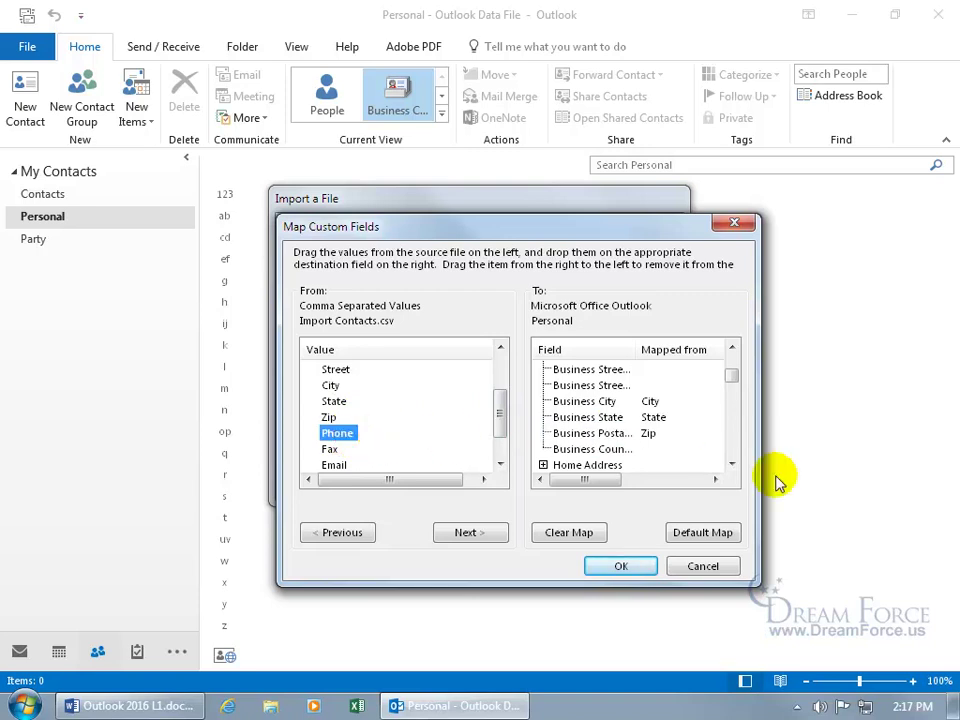
left_click(731, 464)
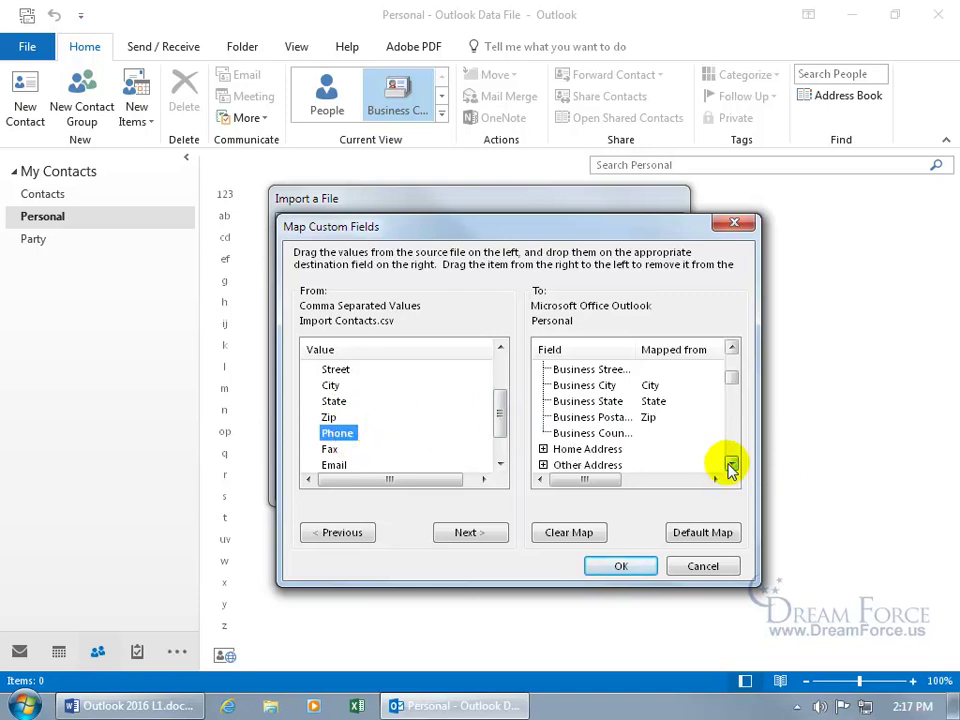
left_click(731, 464)
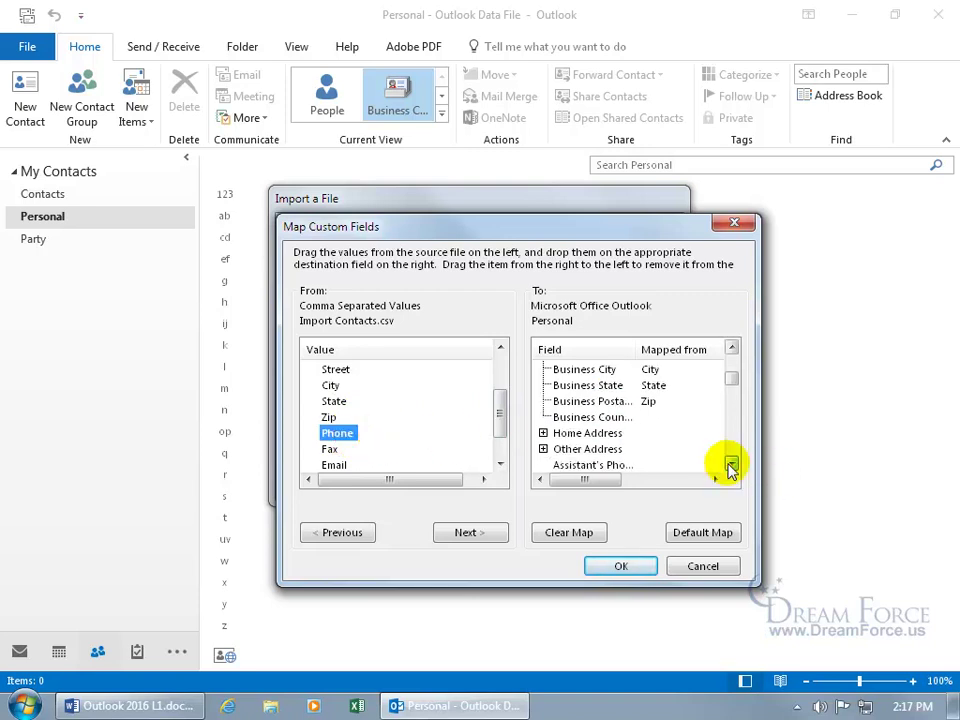
left_click(731, 464)
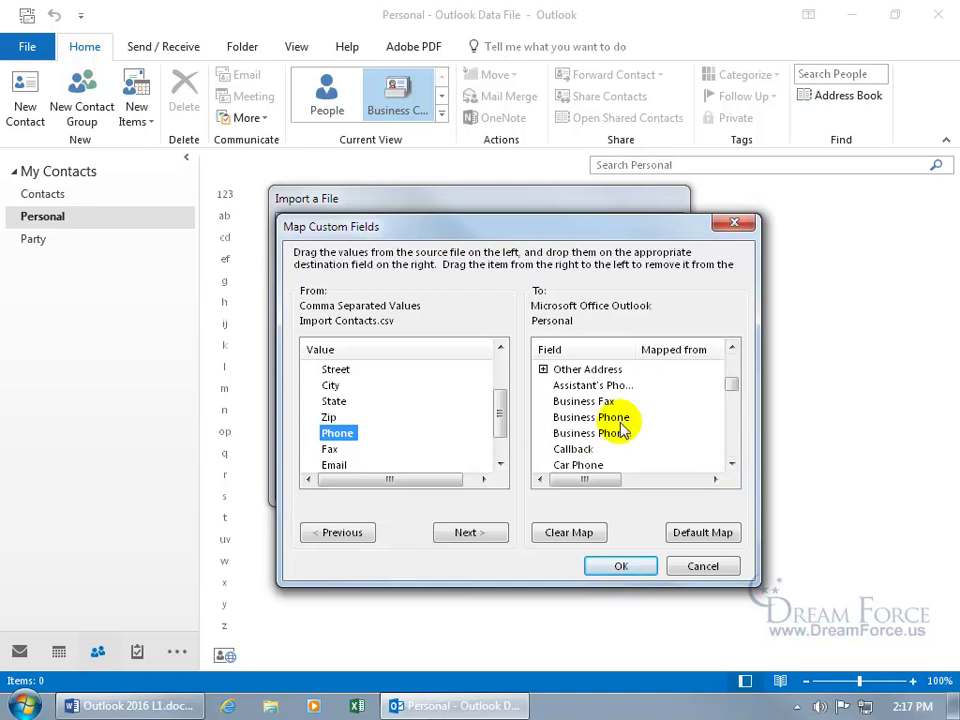
left_click_drag(340, 432, 627, 422)
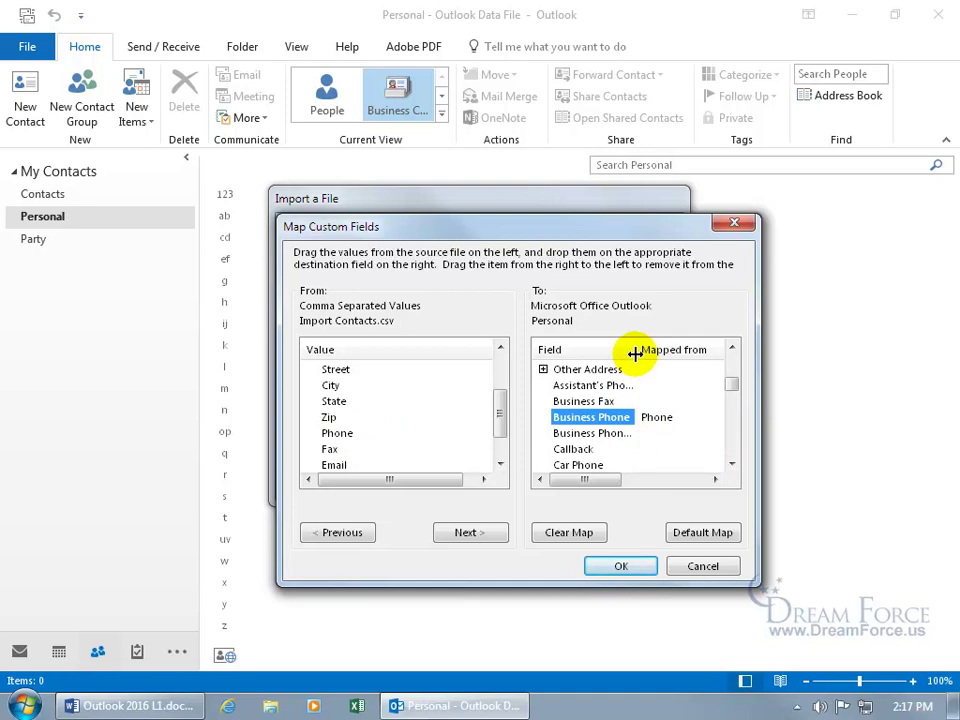
left_click_drag(636, 353, 651, 354)
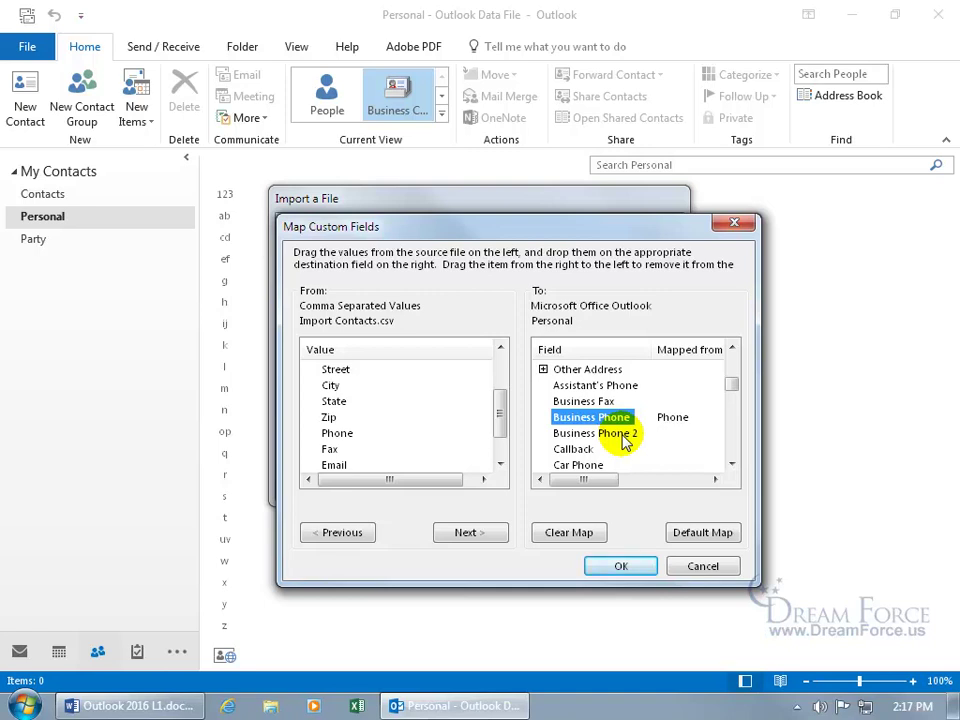
left_click_drag(336, 448, 568, 402)
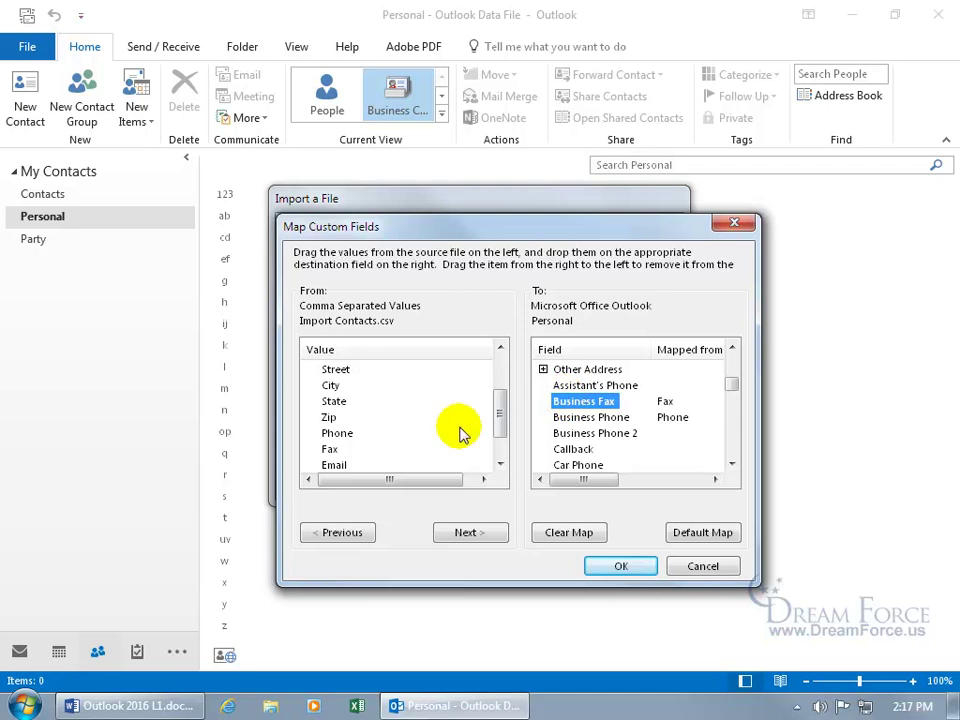
Expand the first E-mail group and map the source value Email to E-mail Address
left_click_drag(499, 429, 501, 454)
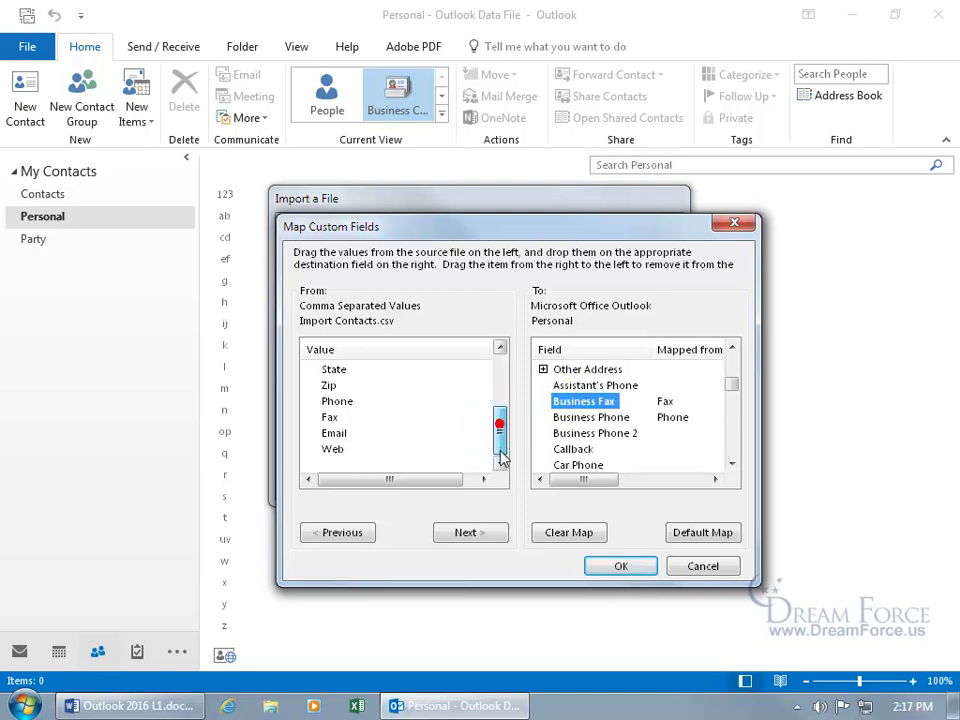
left_click(335, 433)
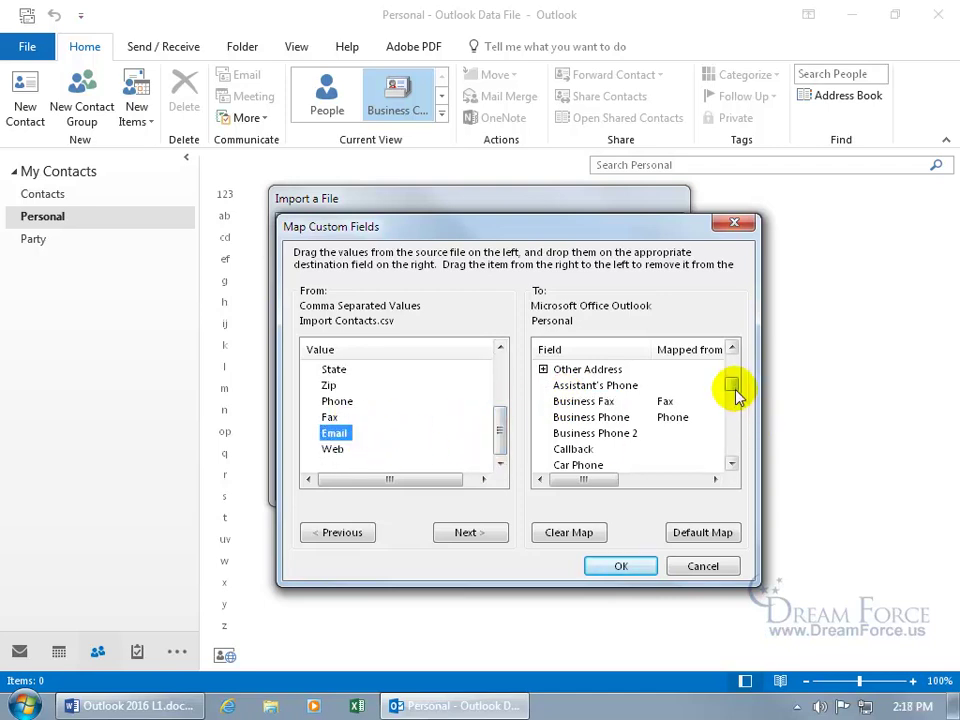
left_click_drag(733, 393, 732, 420)
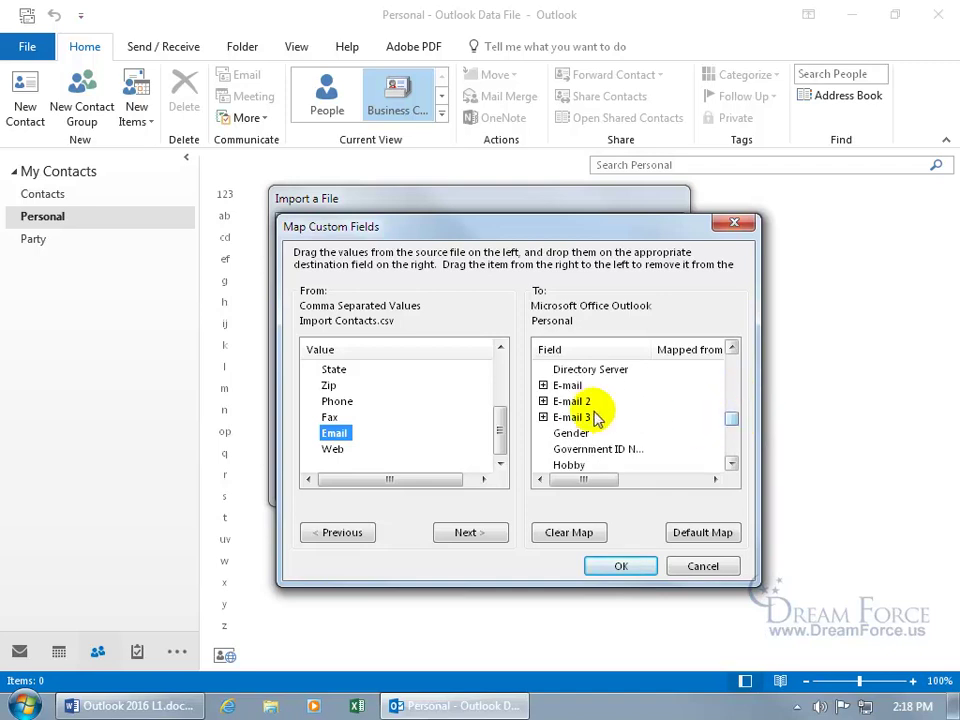
left_click(543, 385)
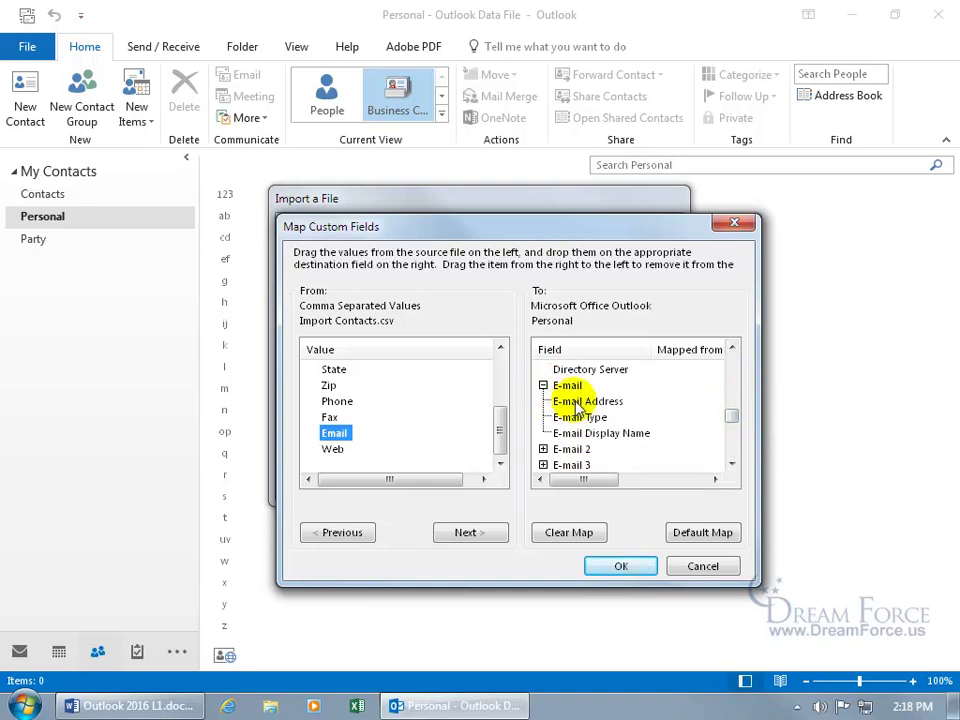
left_click_drag(334, 432, 587, 406)
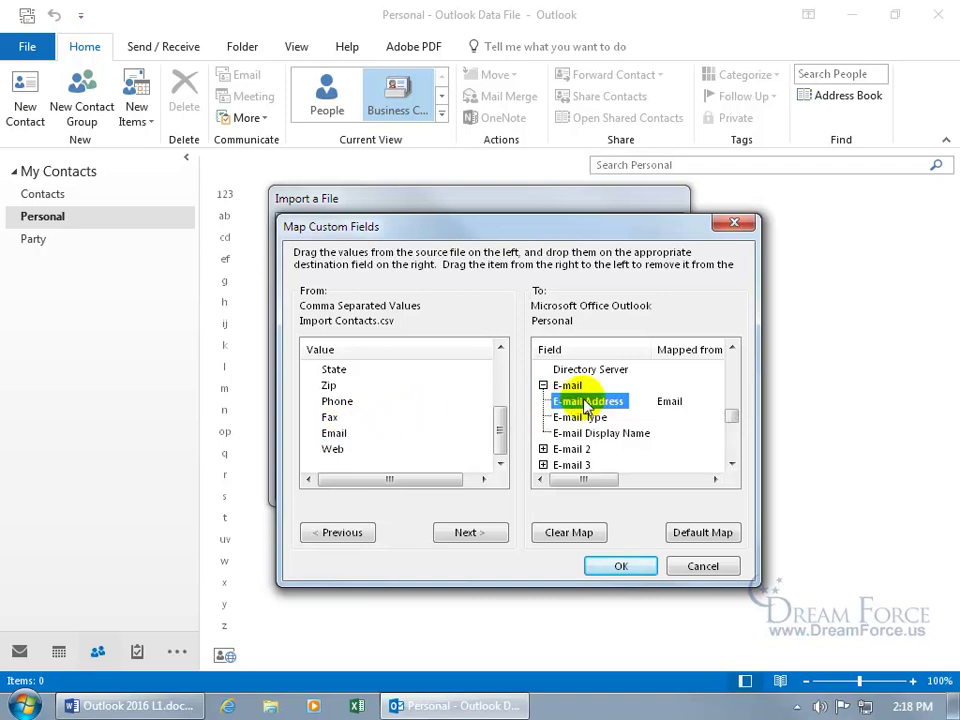
Map the source value Web to the Web Page field
left_click(336, 449)
left_click_drag(736, 420, 731, 448)
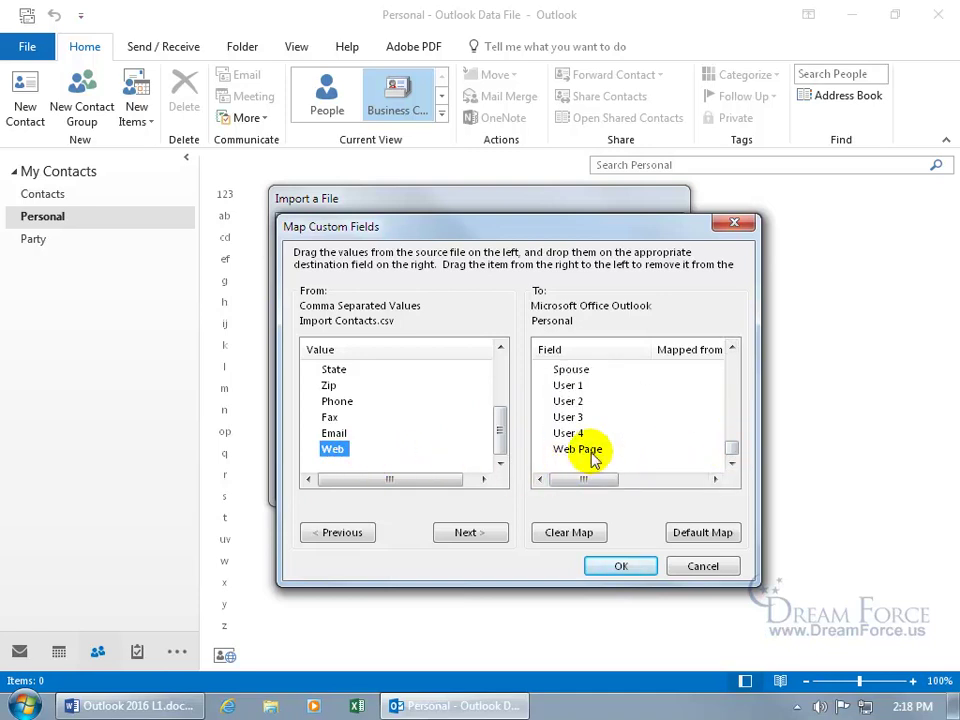
left_click_drag(336, 457, 574, 457)
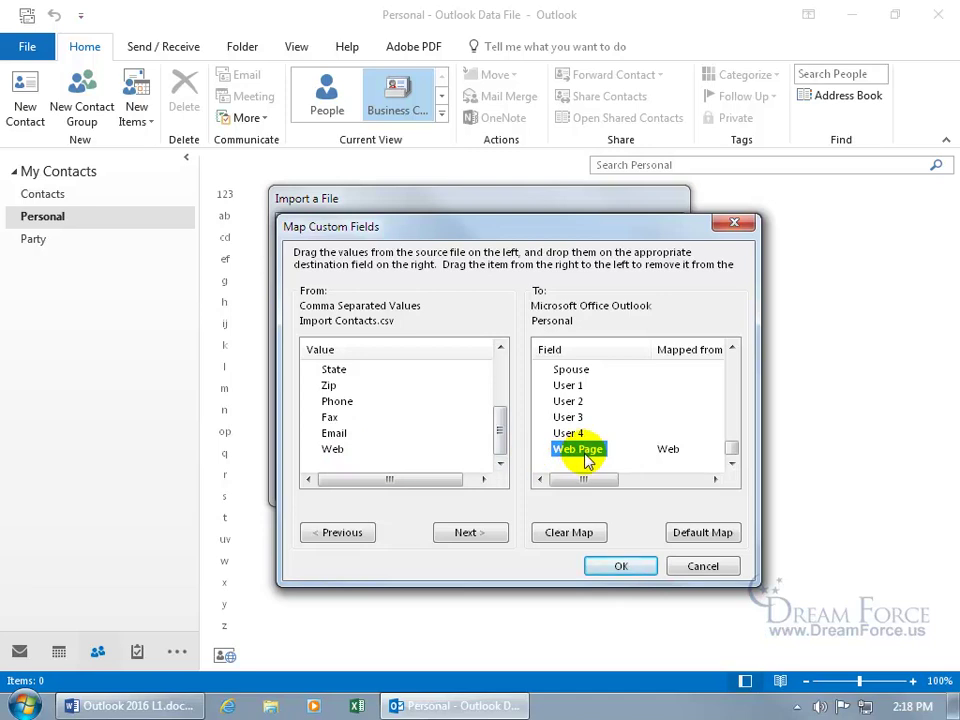
Accept the custom field mapping and finish importing Import Contacts.csv into the Personal folder
left_click(627, 568)
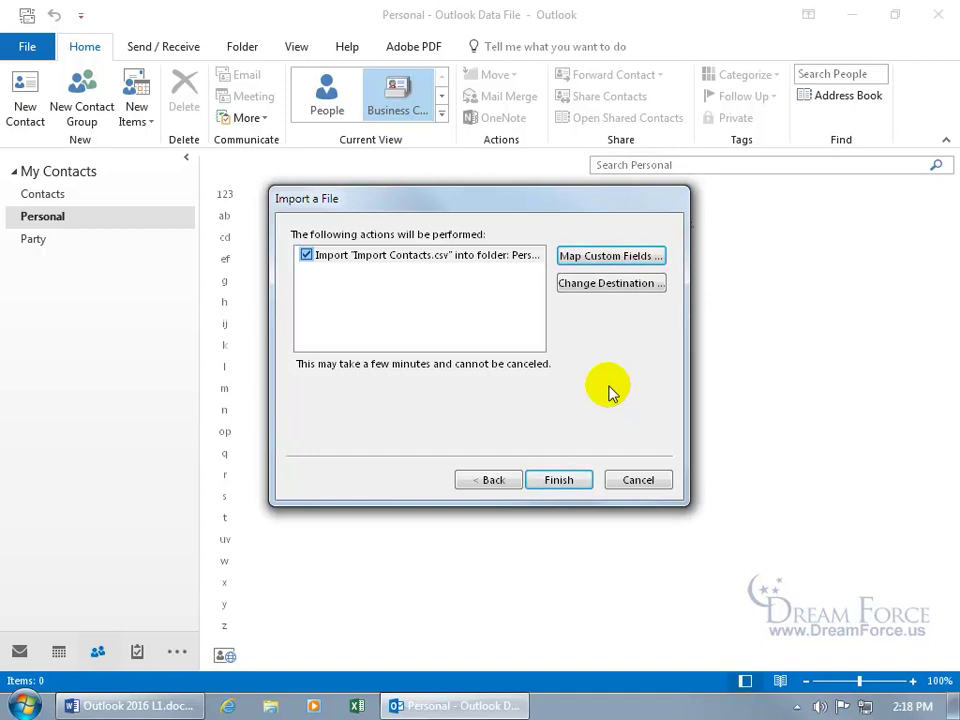
left_click(556, 478)
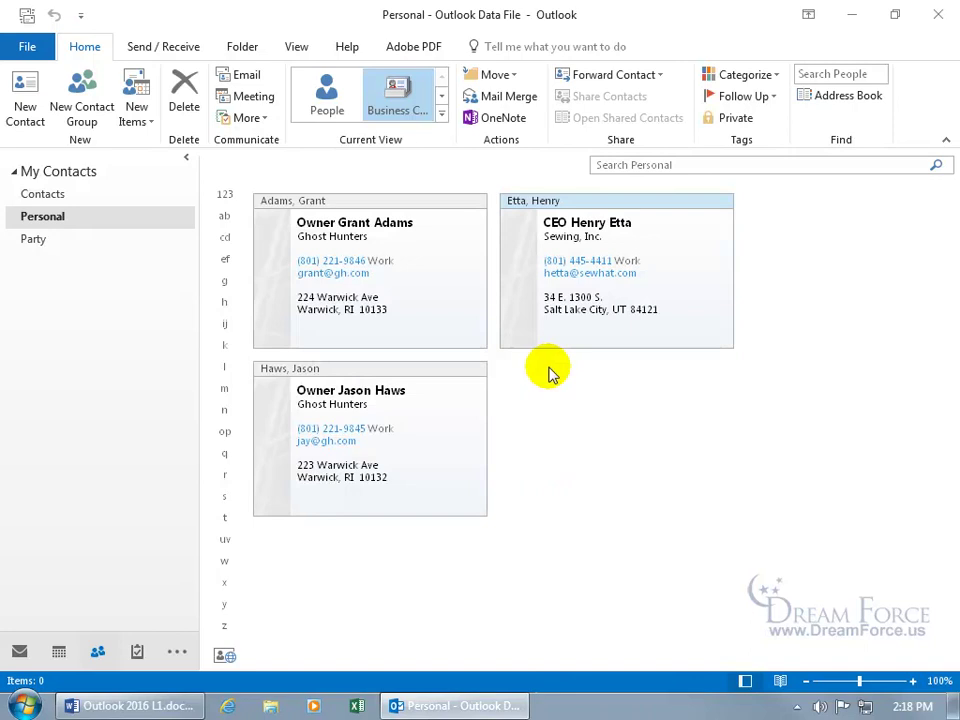
Open the first imported contact's card in the Personal folder
double_click(418, 300)
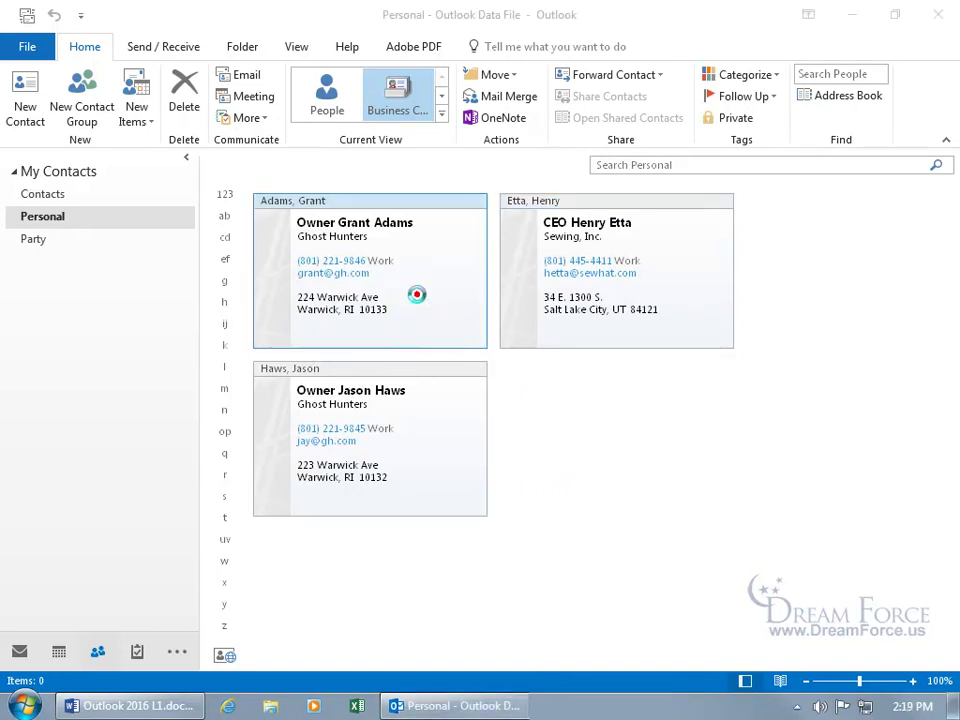